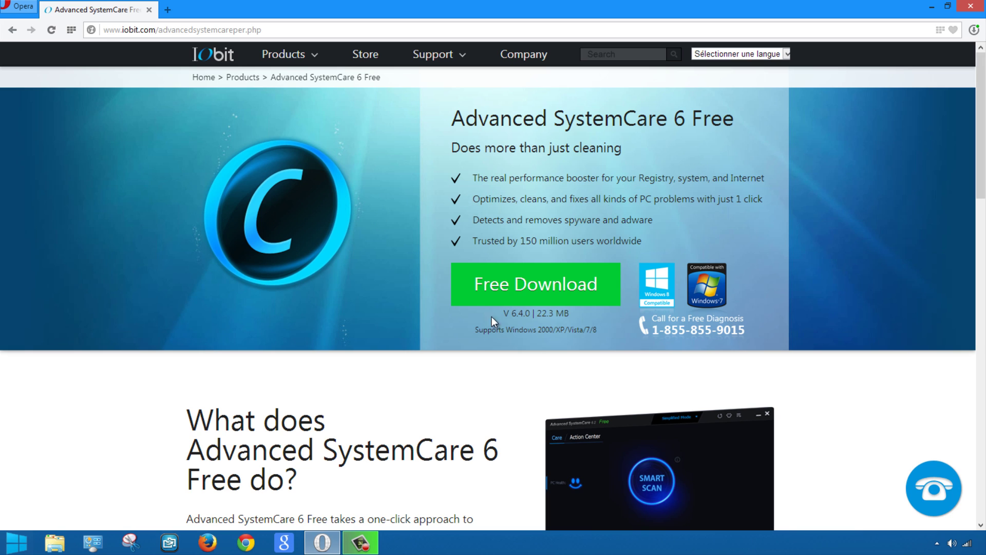
# Step: Download the free Advanced SystemCare 6 installer and save asc-setup to the Bureau folder
pyautogui.click(514, 286)
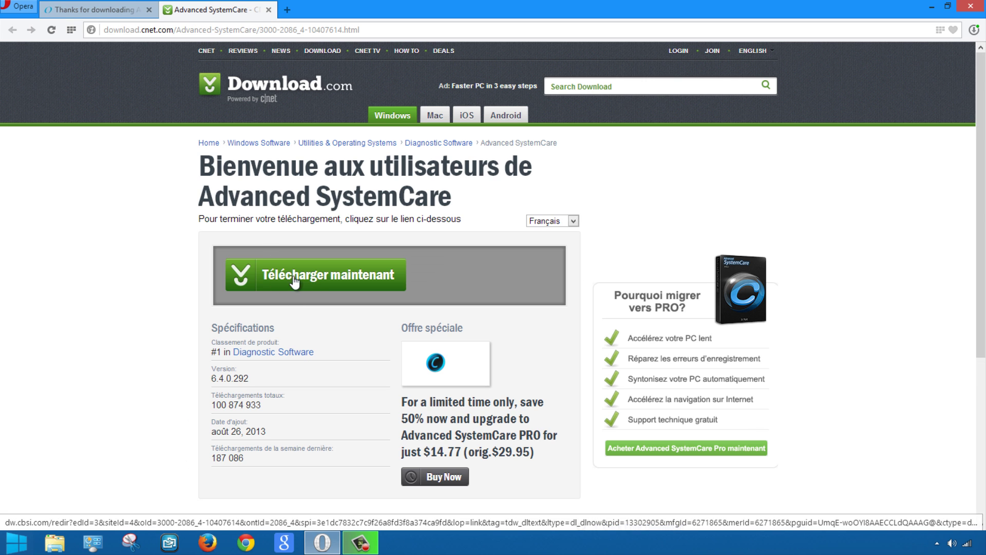
pyautogui.click(294, 281)
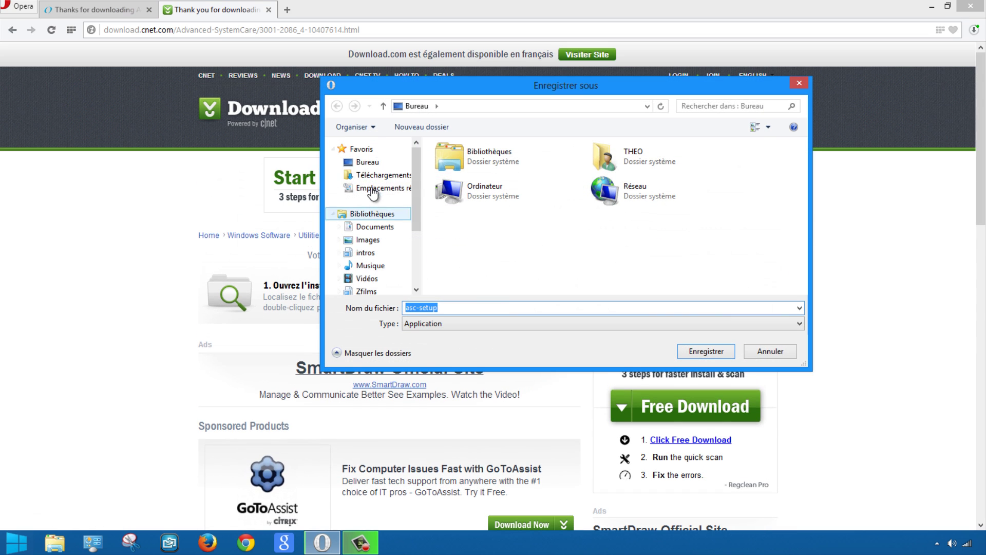
pyautogui.click(367, 163)
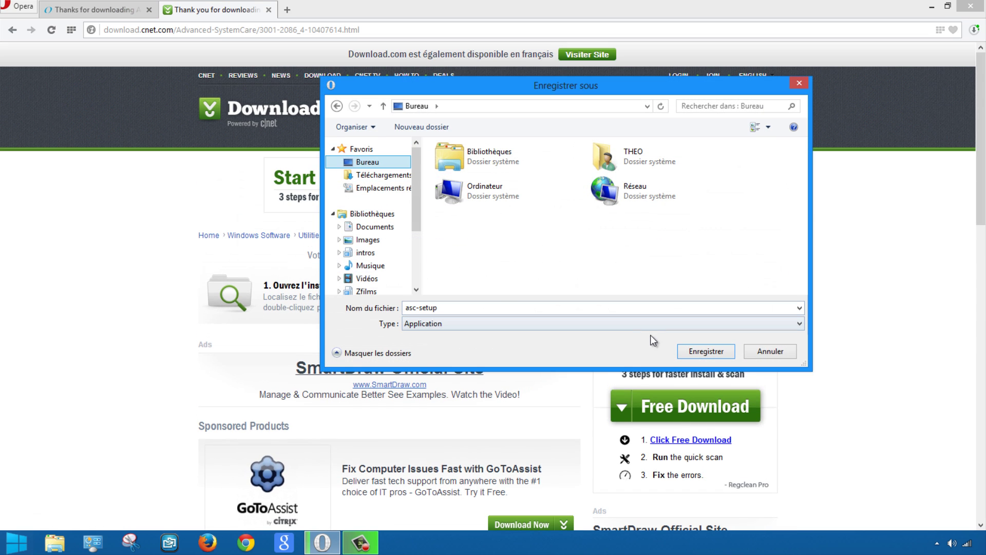
pyautogui.click(706, 351)
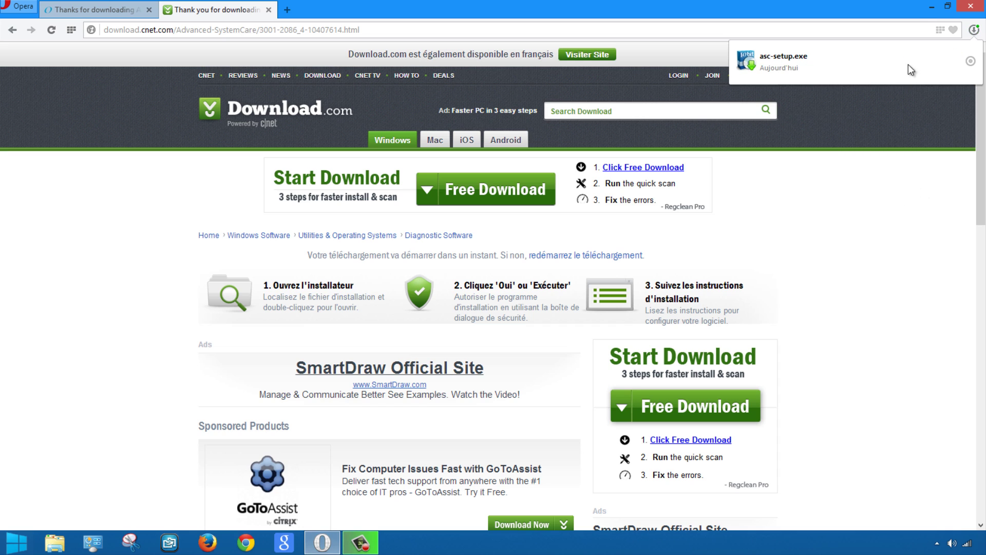
# Step: Reposition the downloaded asc-setup file on the desktop and launch the installer
pyautogui.click(935, 6)
pyautogui.moveTo(28, 23); pyautogui.dragTo(240, 149)
pyautogui.doubleClick(255, 142)
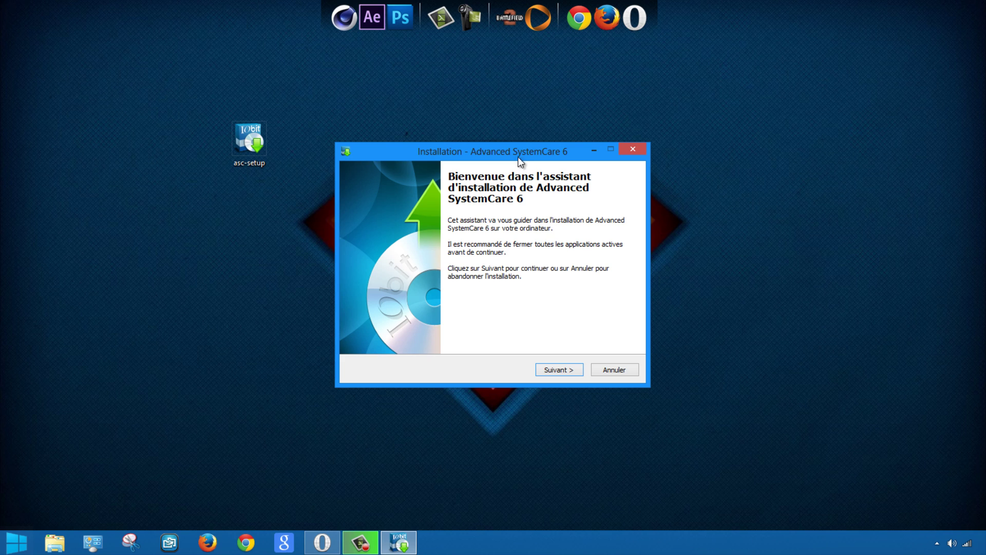
pyautogui.moveTo(523, 151); pyautogui.dragTo(520, 141)
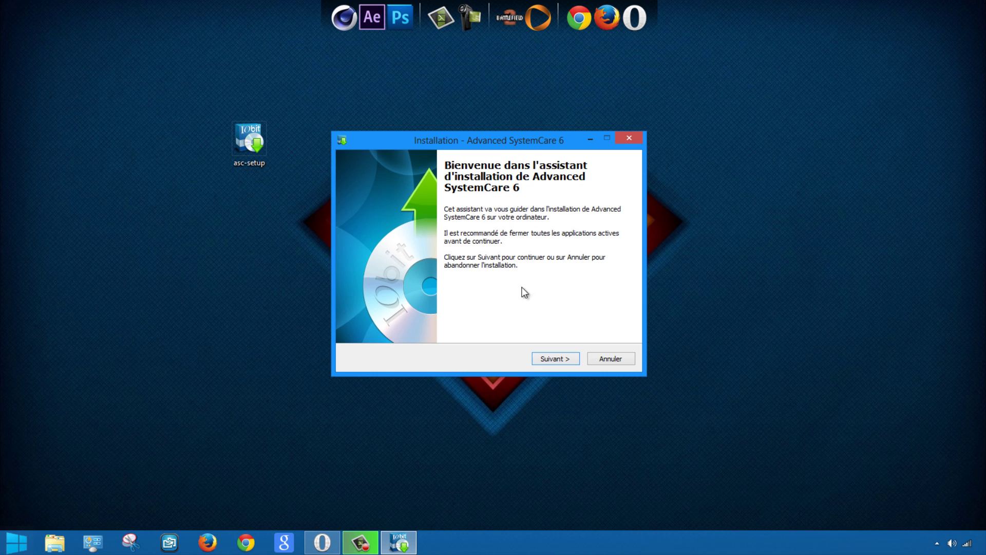
# Step: Accept the Advanced SystemCare 6 licence agreement and decline the optional IObit Apps Toolbar
pyautogui.click(560, 362)
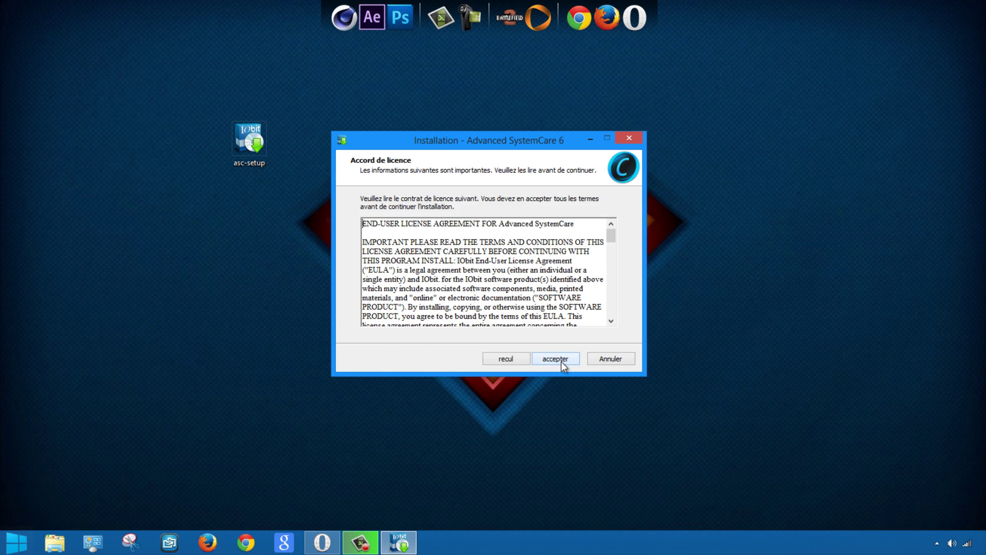
pyautogui.click(541, 359)
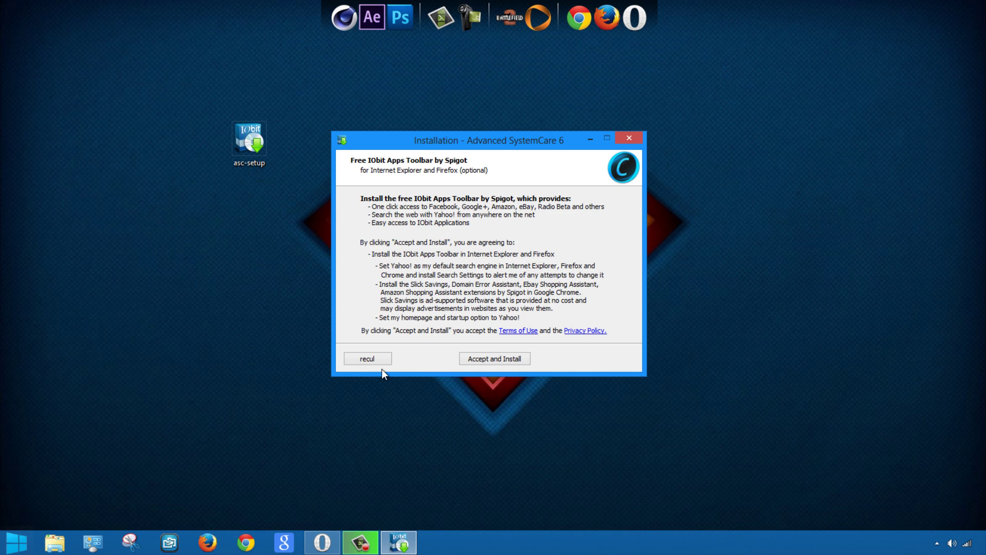
pyautogui.click(365, 358)
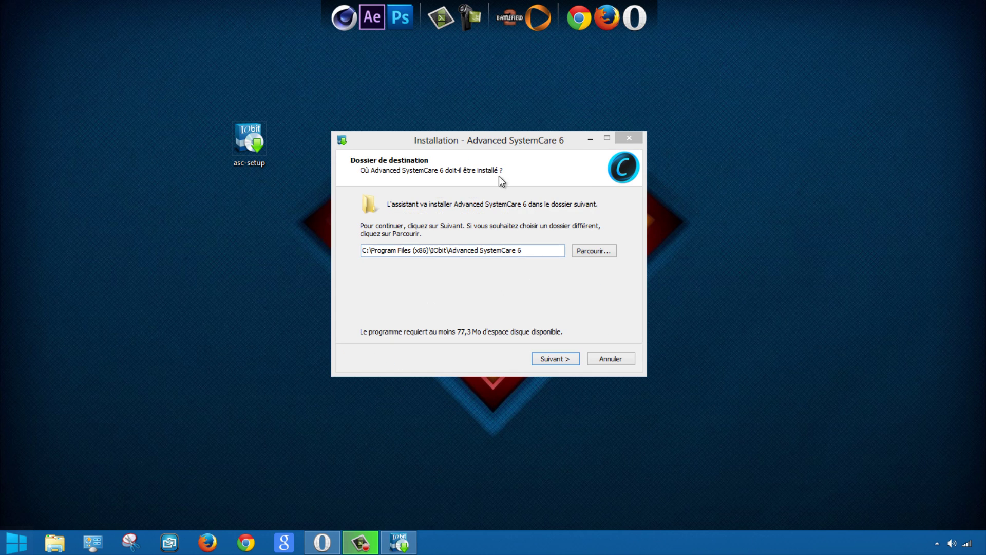
# Step: Keep C:\Program Files (x86)\IObit\Advanced SystemCare 6 as the destination and agree to install in the existing folder
pyautogui.moveTo(507, 138); pyautogui.dragTo(500, 128)
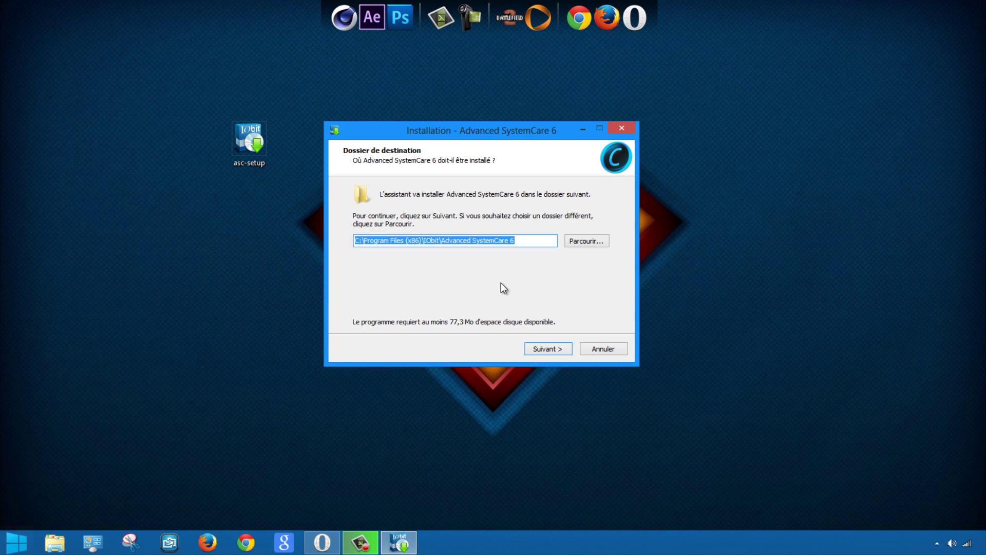
pyautogui.click(545, 348)
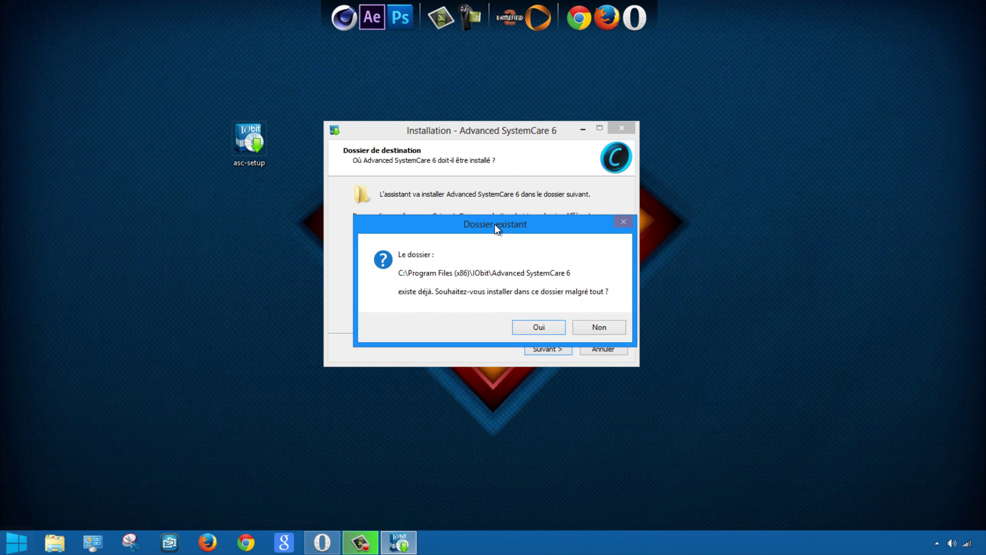
pyautogui.moveTo(495, 224); pyautogui.dragTo(478, 186)
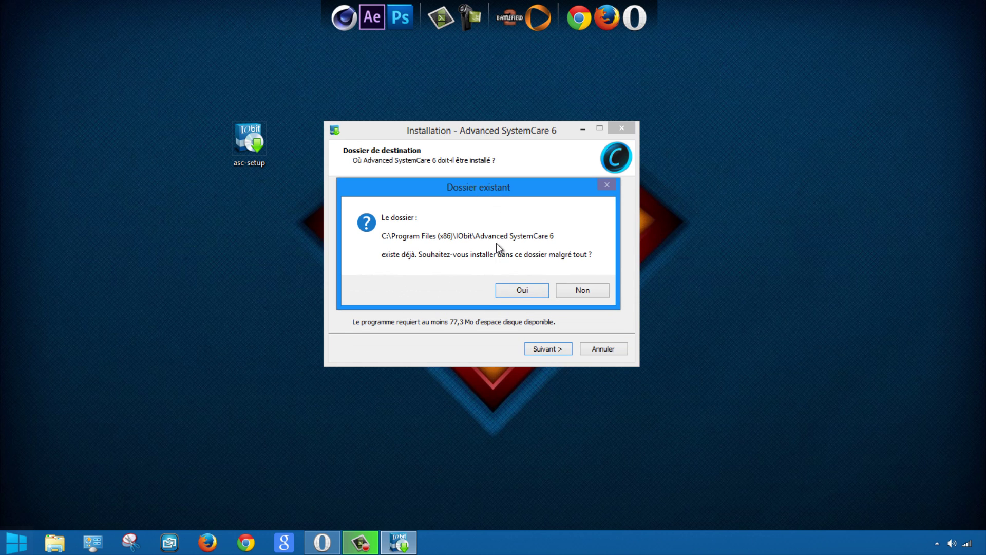
pyautogui.click(519, 290)
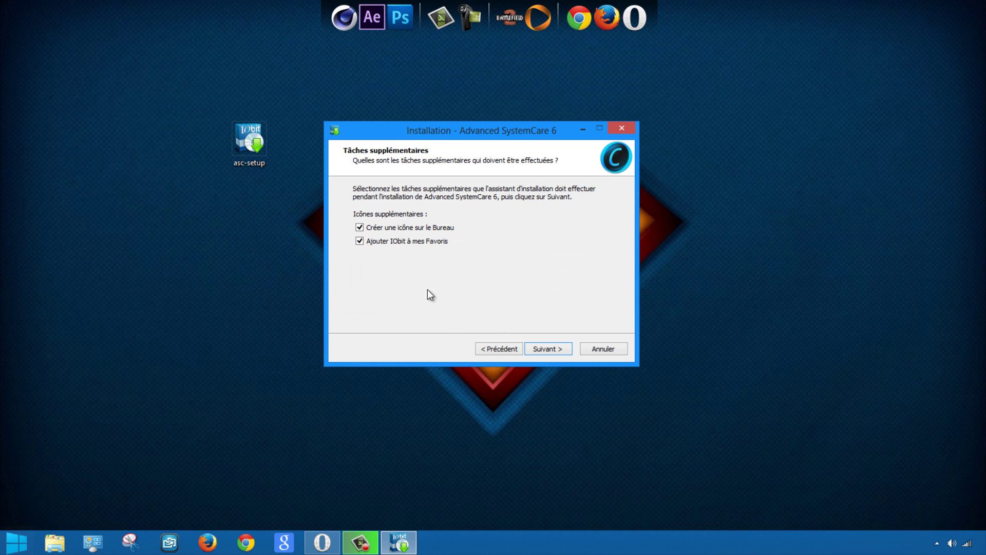
# Step: Exclude adding IObit to the favourites, run the installation, and finish the setup without AccelerateTab
pyautogui.click(360, 240)
pyautogui.click(553, 347)
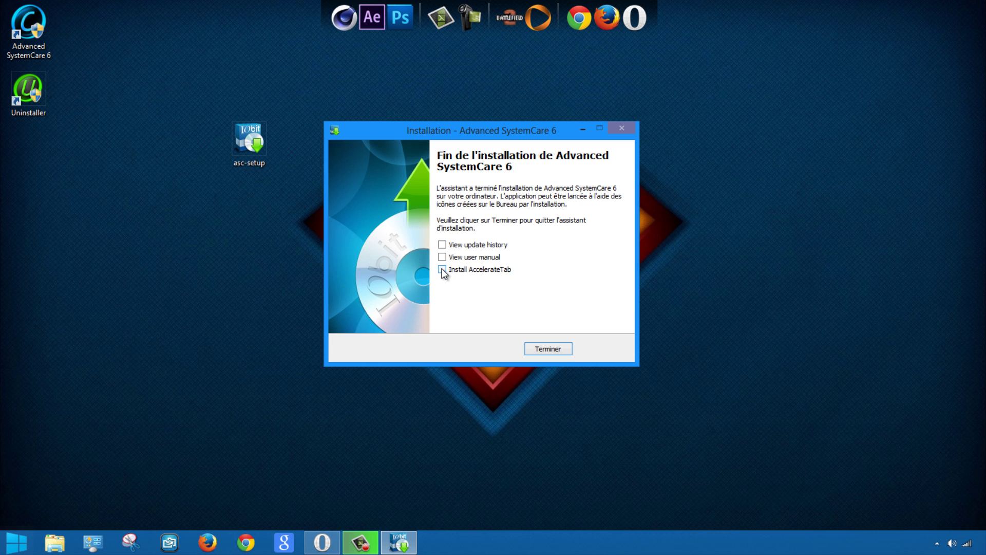
pyautogui.click(551, 349)
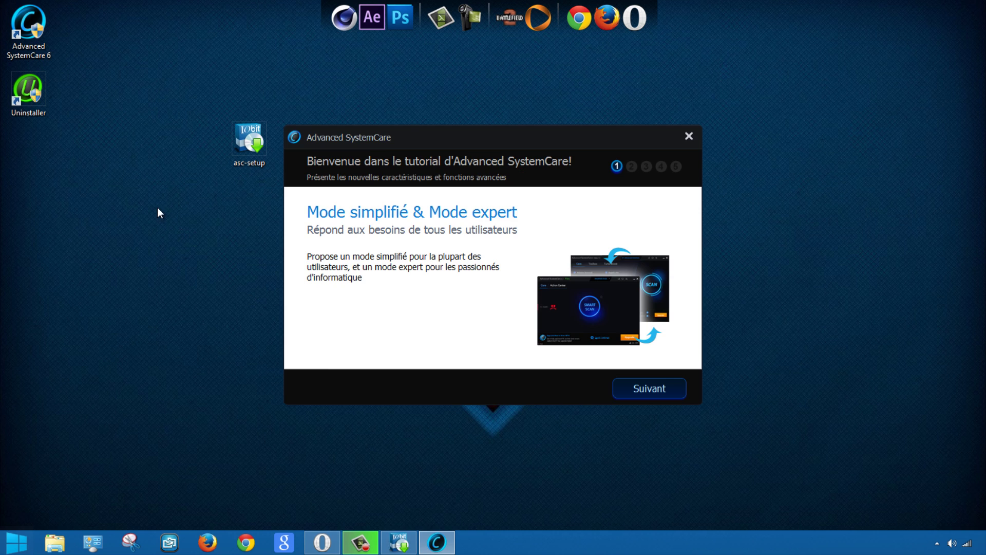
# Step: Go through the Advanced SystemCare welcome tutorial up to its skin and language choices
pyautogui.moveTo(458, 144); pyautogui.dragTo(448, 101)
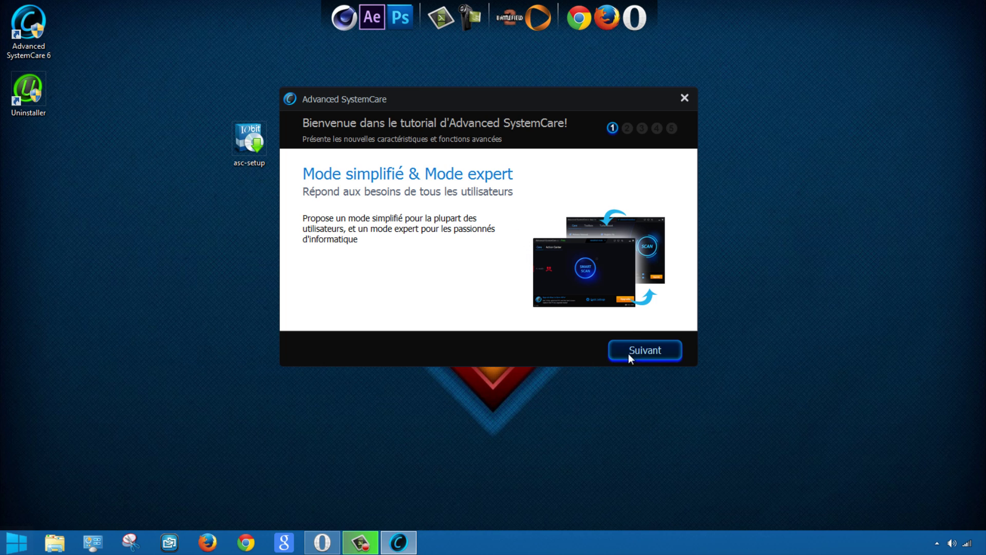
pyautogui.click(641, 353)
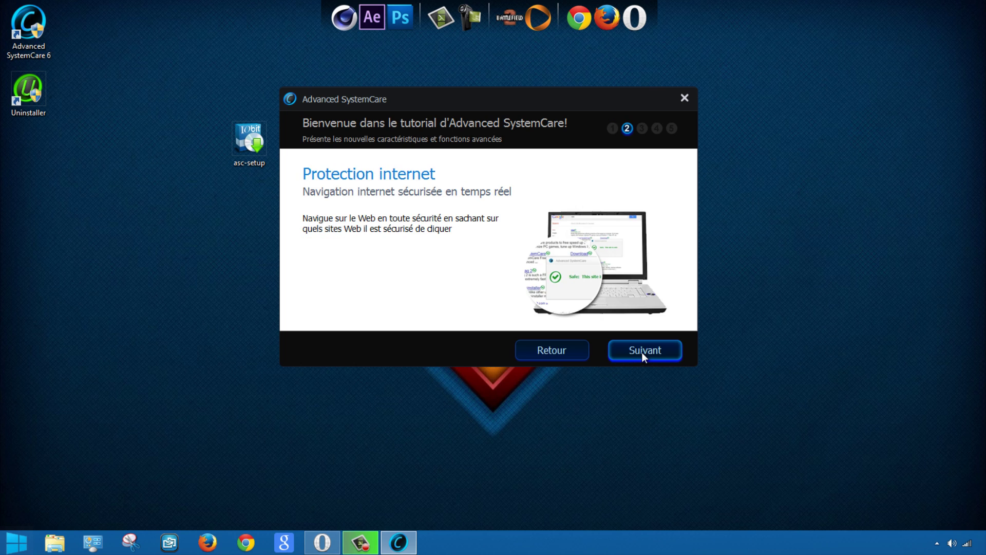
pyautogui.click(637, 349)
pyautogui.click(645, 349)
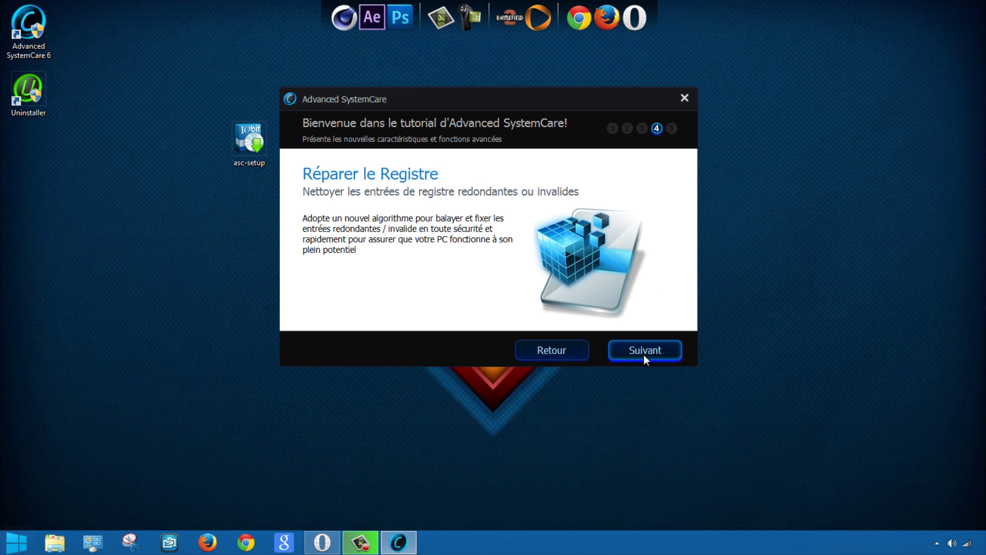
pyautogui.click(644, 352)
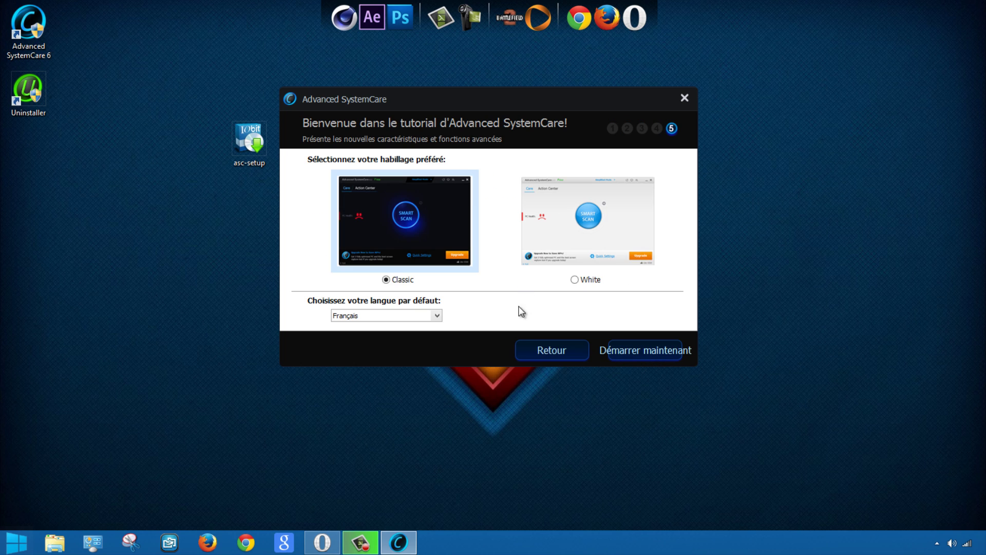
# Step: Choose Français as the default language, keep the Classic skin, and start the program
pyautogui.click(437, 316)
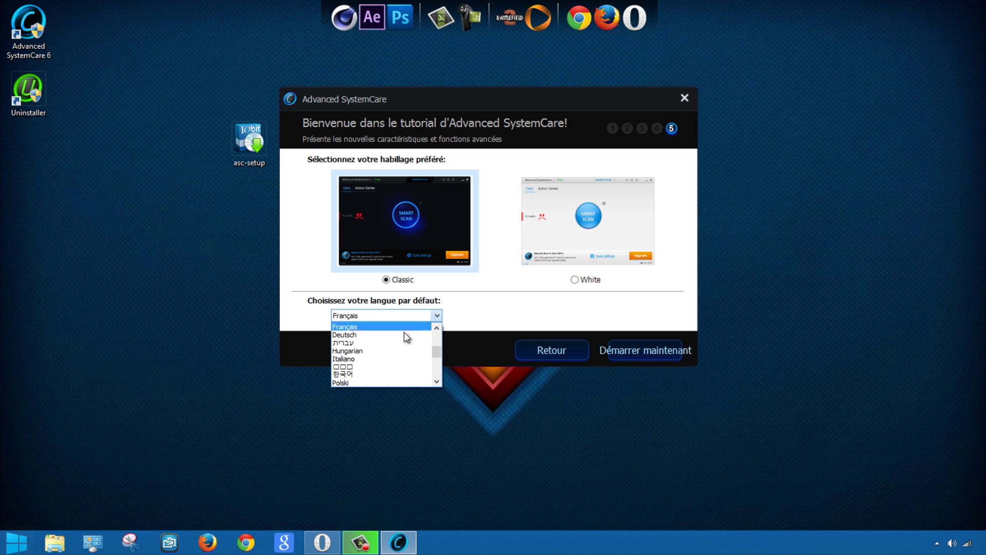
pyautogui.click(357, 327)
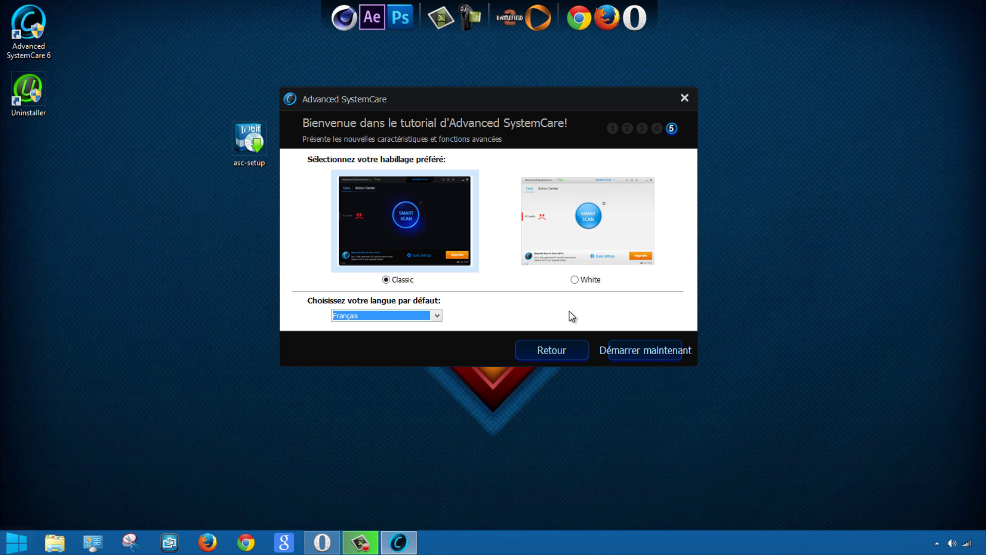
pyautogui.click(655, 349)
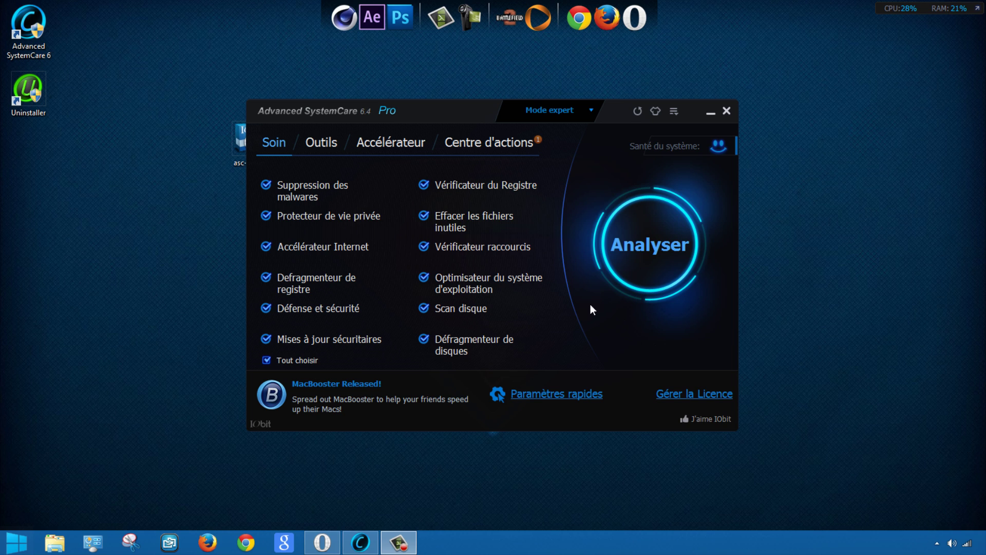
# Step: Switch the interface to Mode simplifié and return it to Mode expert
pyautogui.click(574, 112)
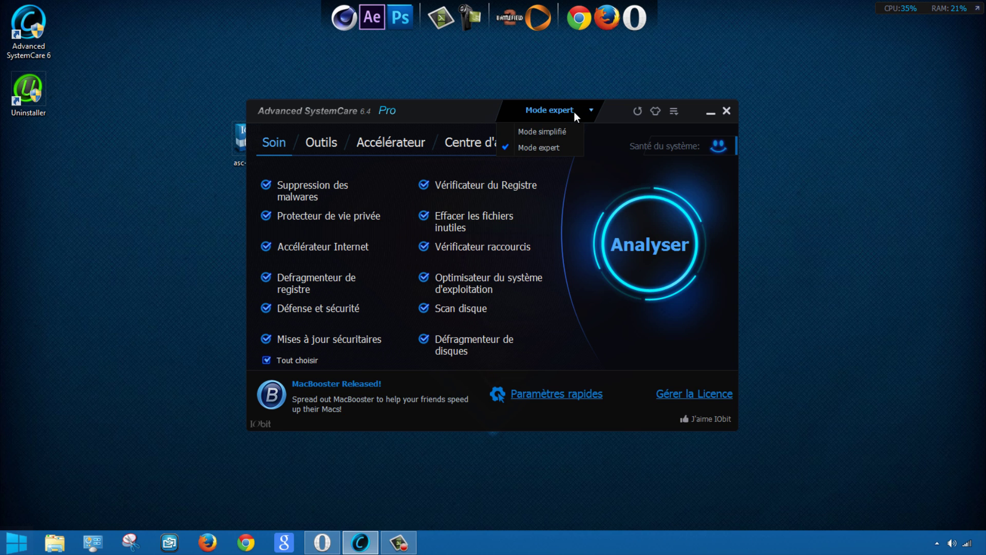
pyautogui.click(541, 132)
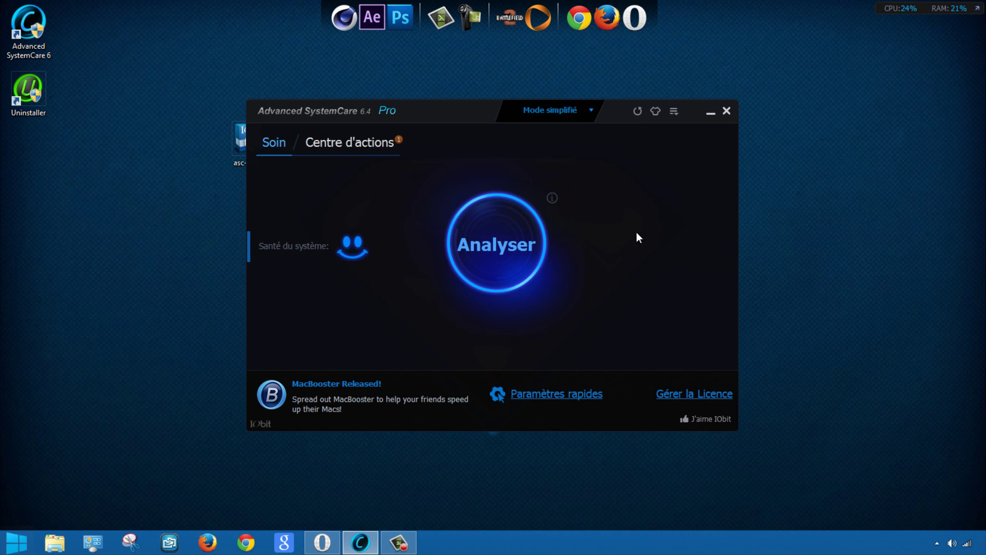
pyautogui.click(553, 113)
pyautogui.click(532, 144)
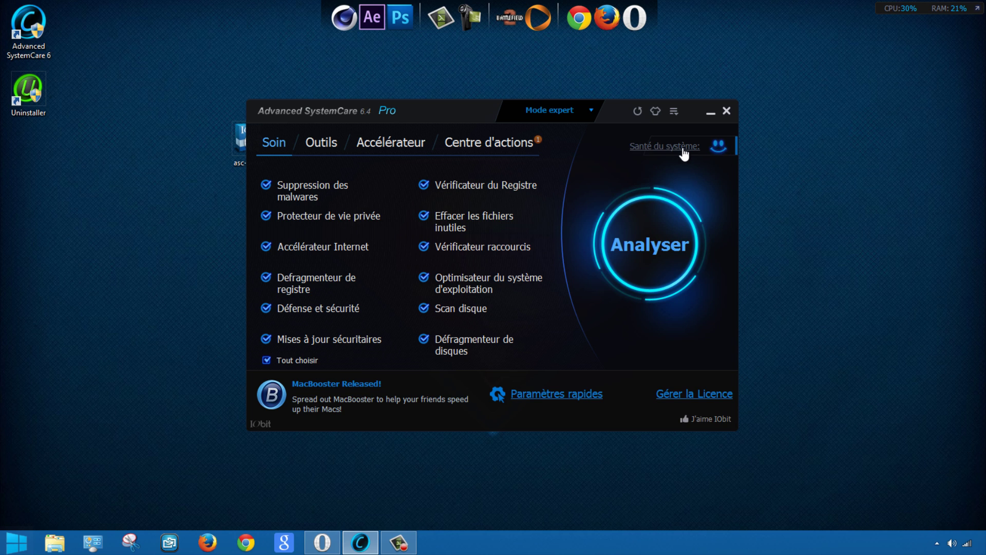
# Step: Start an analysis of all care items, enable shutting down the PC after repair, and stop the scan
pyautogui.moveTo(721, 154)
pyautogui.click(642, 245)
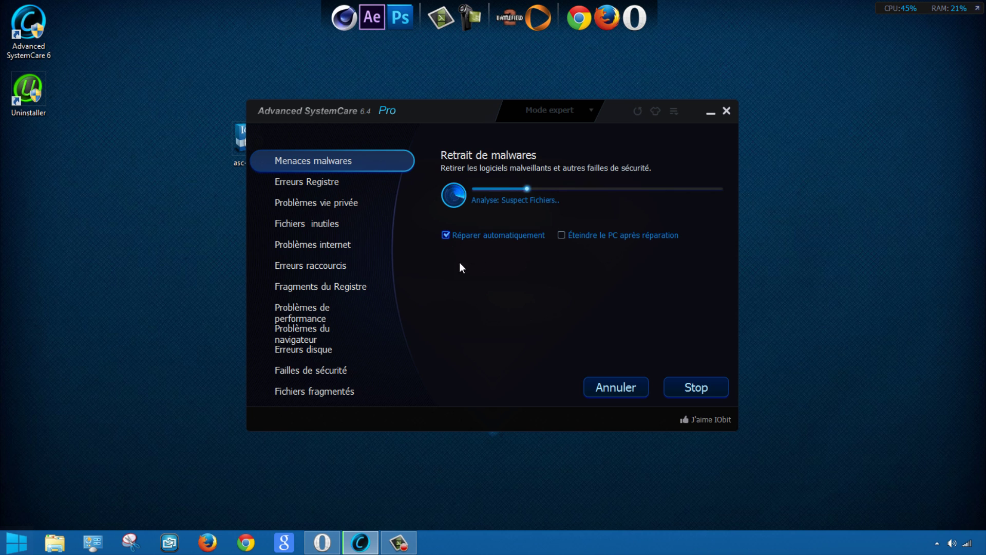
pyautogui.click(560, 239)
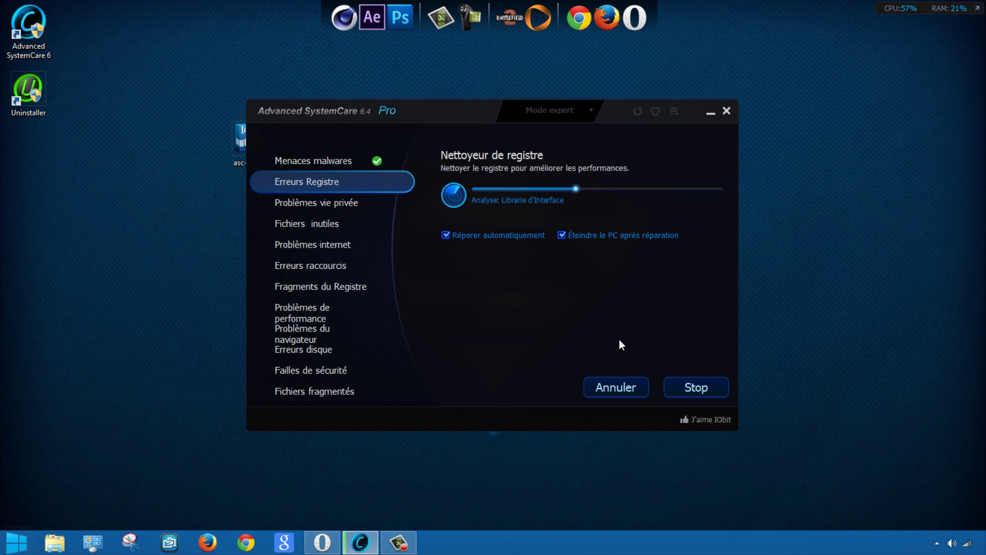
pyautogui.click(706, 387)
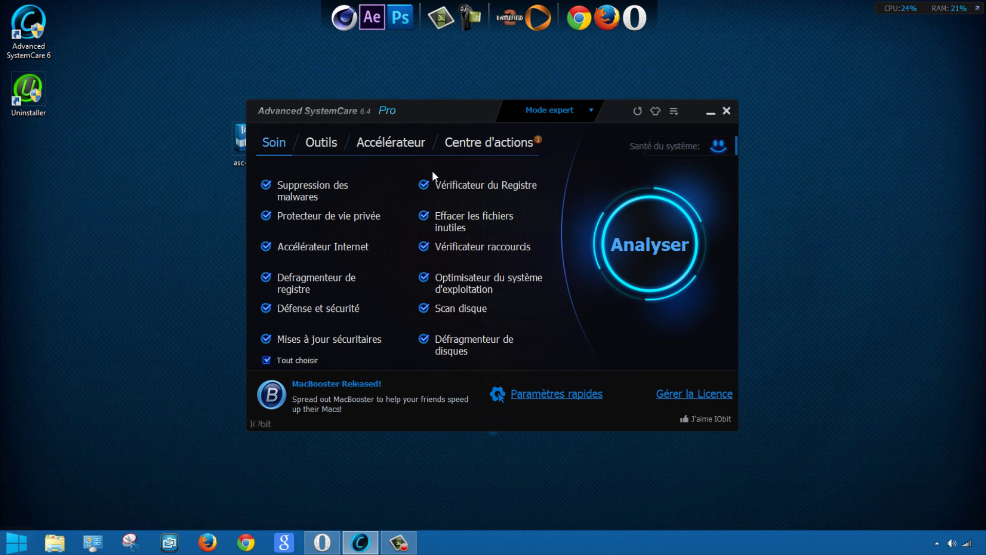
# Step: Exclude Vérificateur raccourcis and Defragmenteur de registre from the analysis, and include both again
pyautogui.click(427, 243)
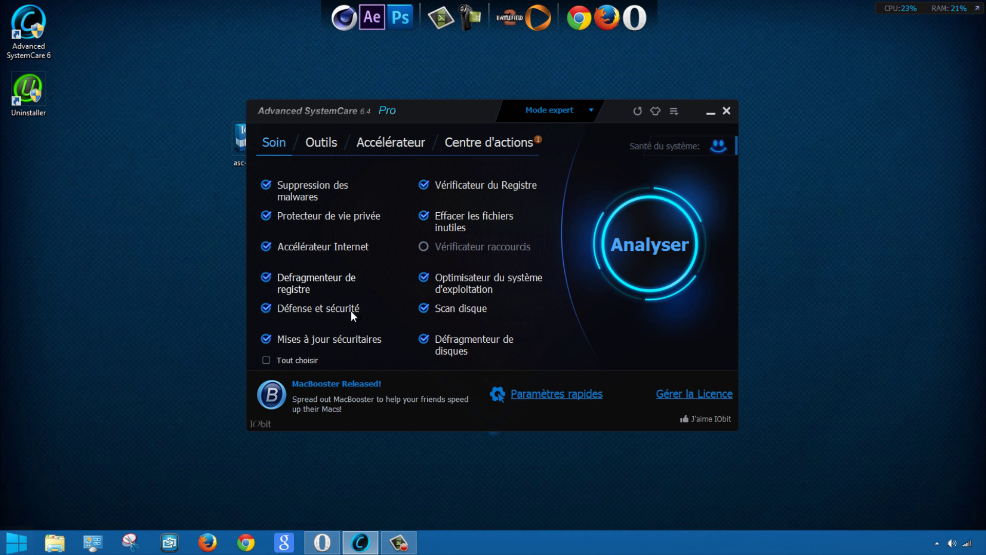
pyautogui.click(263, 277)
pyautogui.click(433, 245)
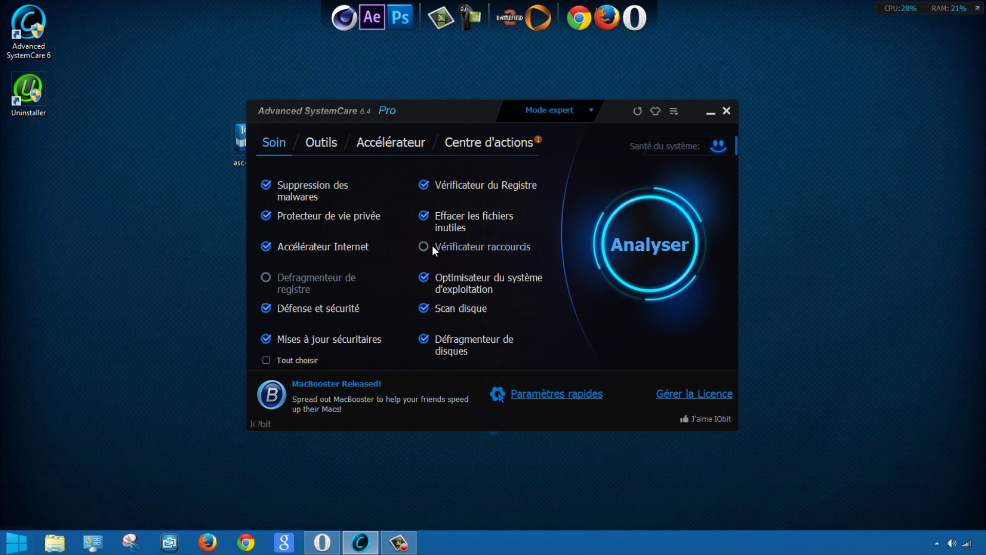
pyautogui.click(269, 279)
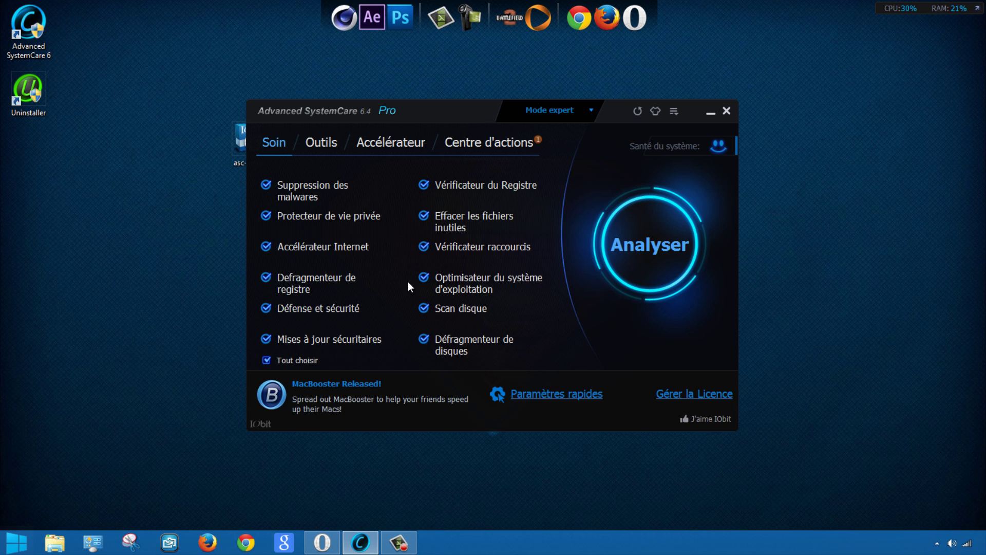
# Step: Examine the available utilities for cleaning, optimising, repairing, security and system control
pyautogui.click(320, 147)
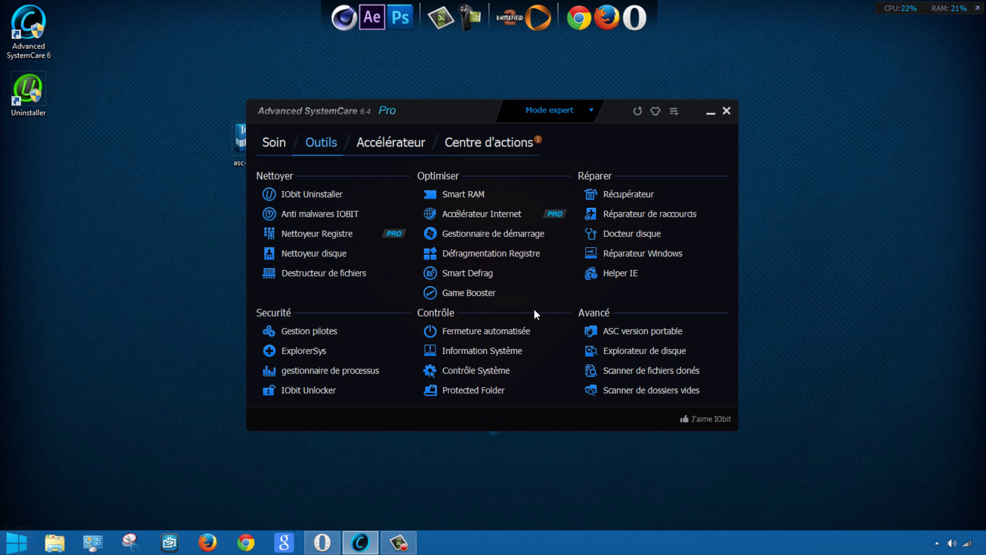
# Step: Deactivate Turbo Boost in the Accélérateur section and open its configuration
pyautogui.click(384, 146)
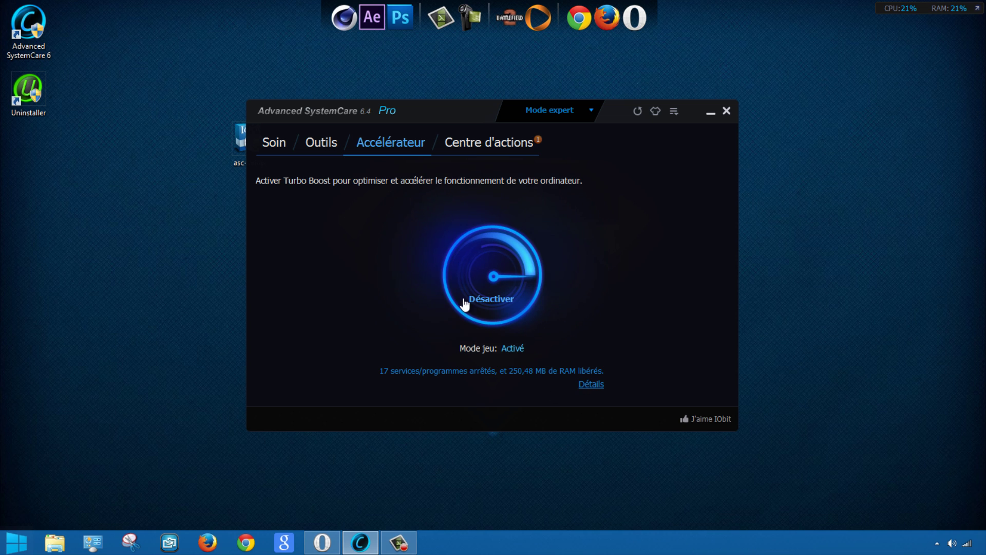
pyautogui.click(493, 267)
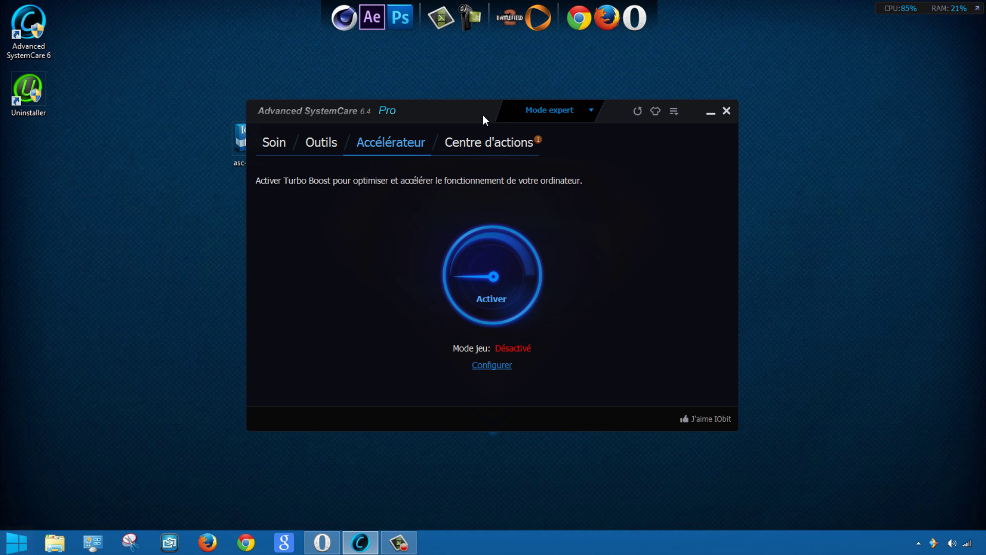
pyautogui.click(492, 365)
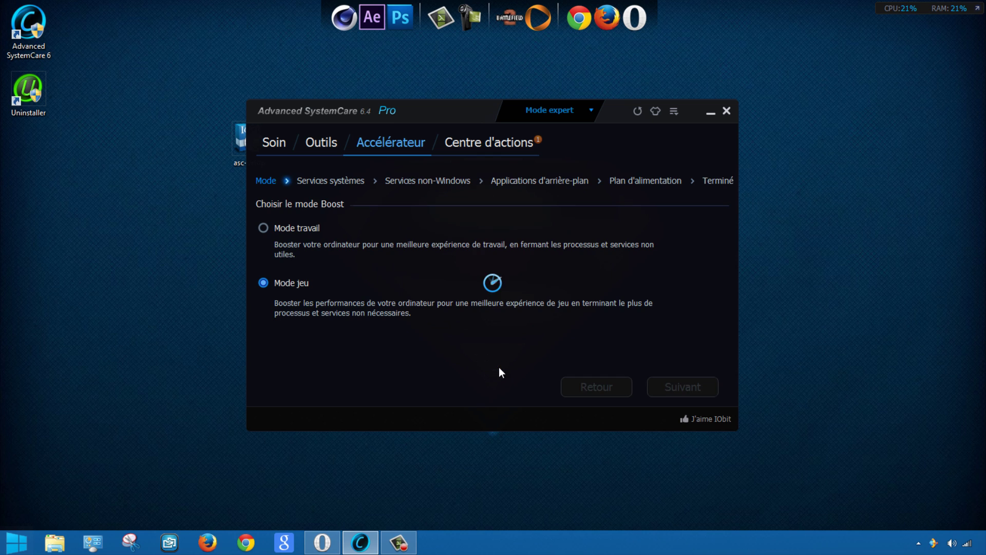
# Step: Choose Mode jeu as the boost mode and proceed to the system services selection
pyautogui.click(263, 228)
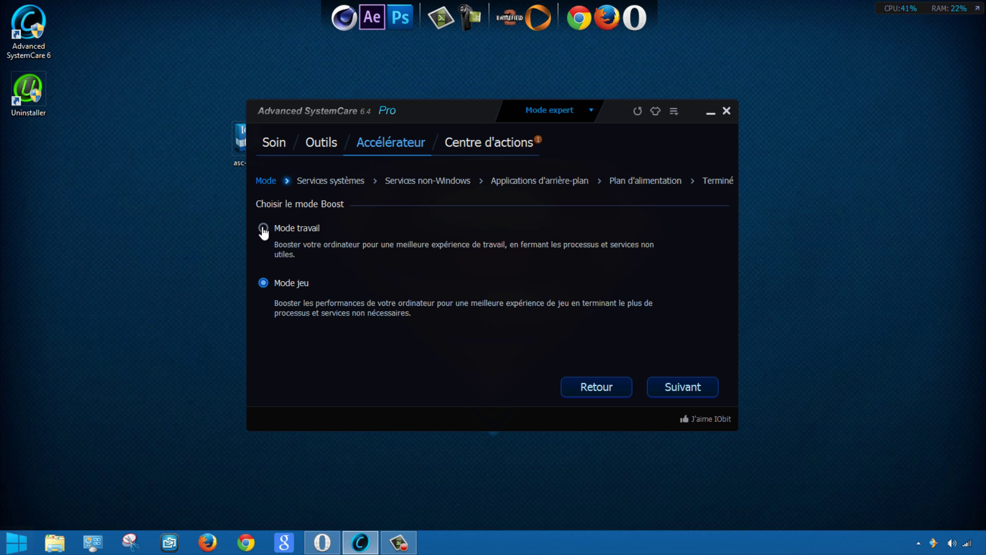
pyautogui.click(266, 283)
pyautogui.click(671, 387)
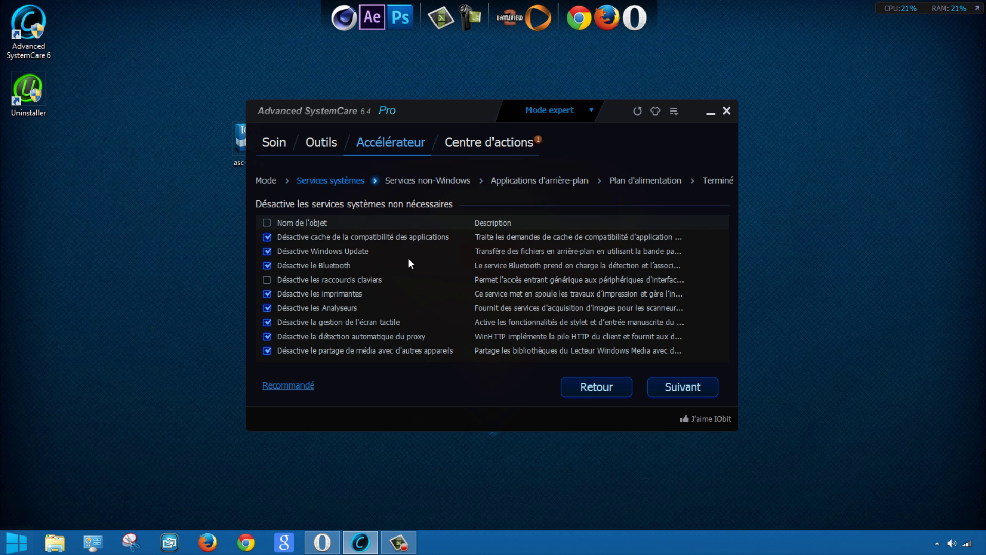
# Step: Accept the preselected system services, then review the non-Windows services to disable, keeping StartMenu8 Service selected, and proceed
pyautogui.click(673, 390)
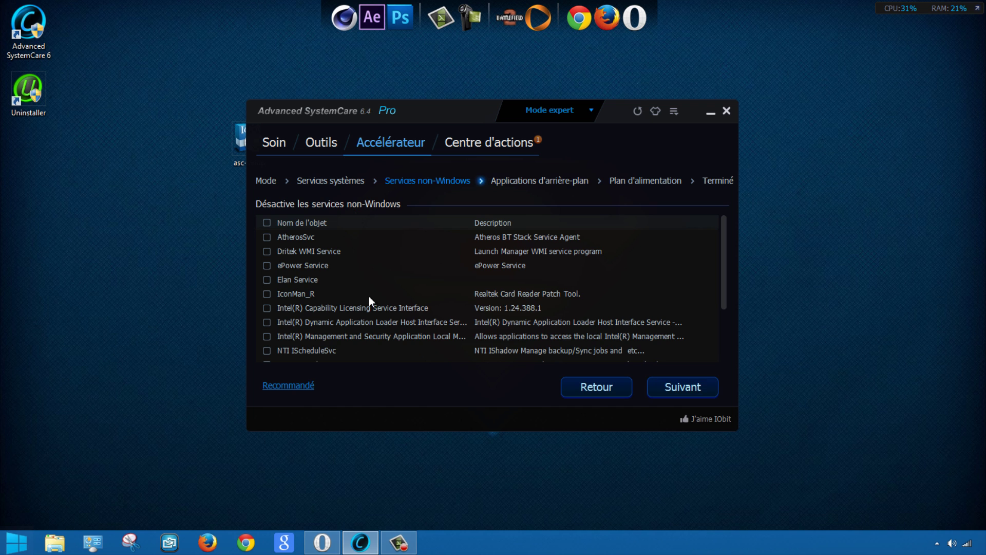
pyautogui.moveTo(723, 242); pyautogui.dragTo(661, 242)
pyautogui.scroll(-2, 528, 266)
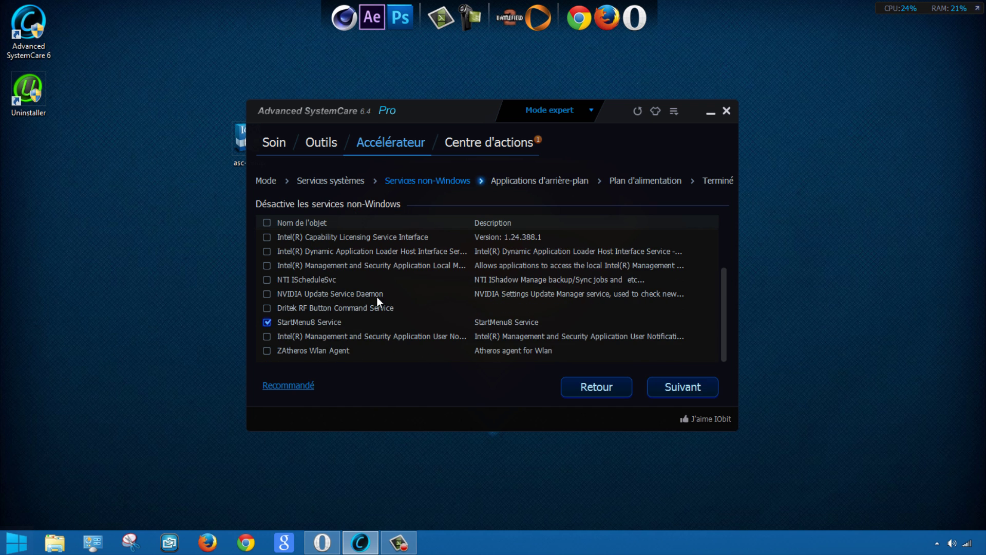
pyautogui.scroll(2, 392, 294)
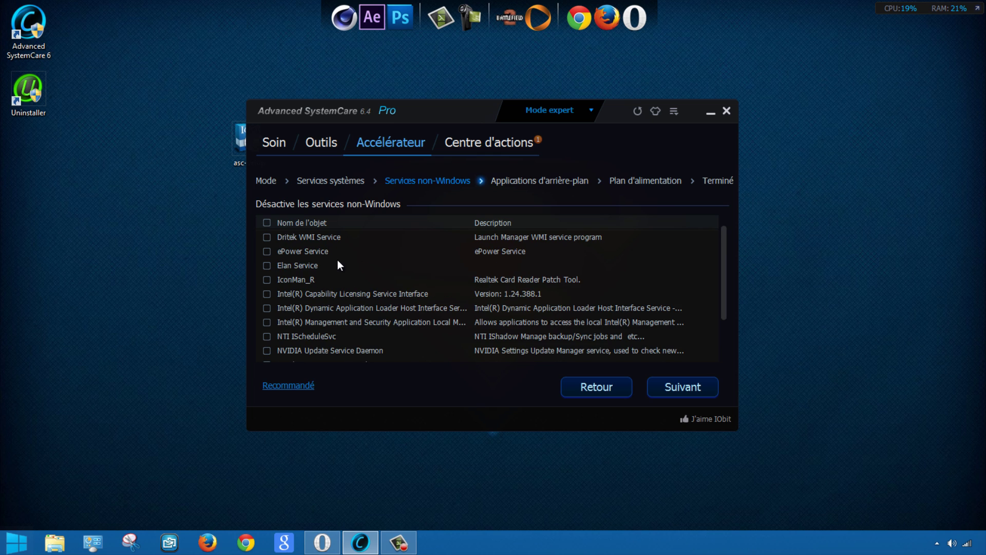
pyautogui.scroll(-2, 317, 257)
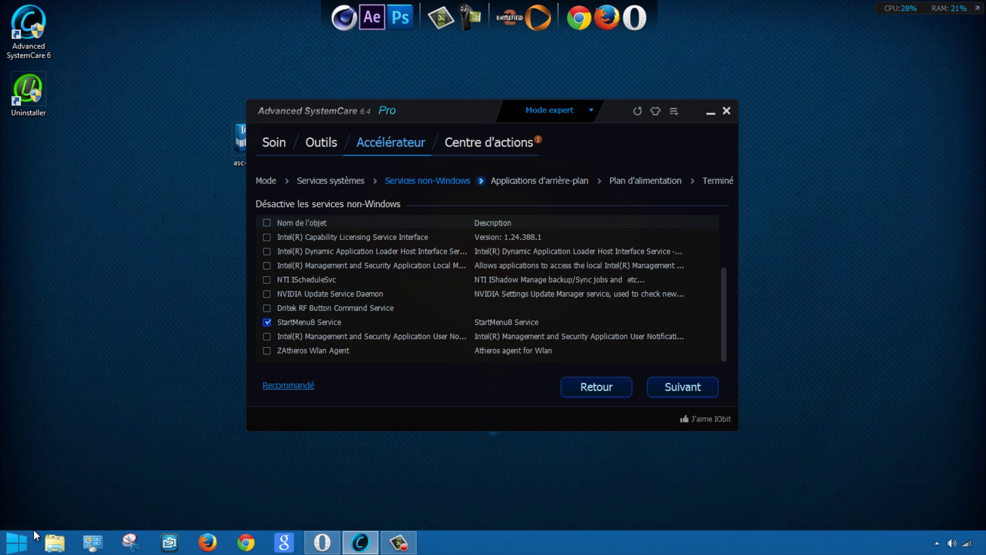
pyautogui.click(17, 542)
pyautogui.click(17, 542)
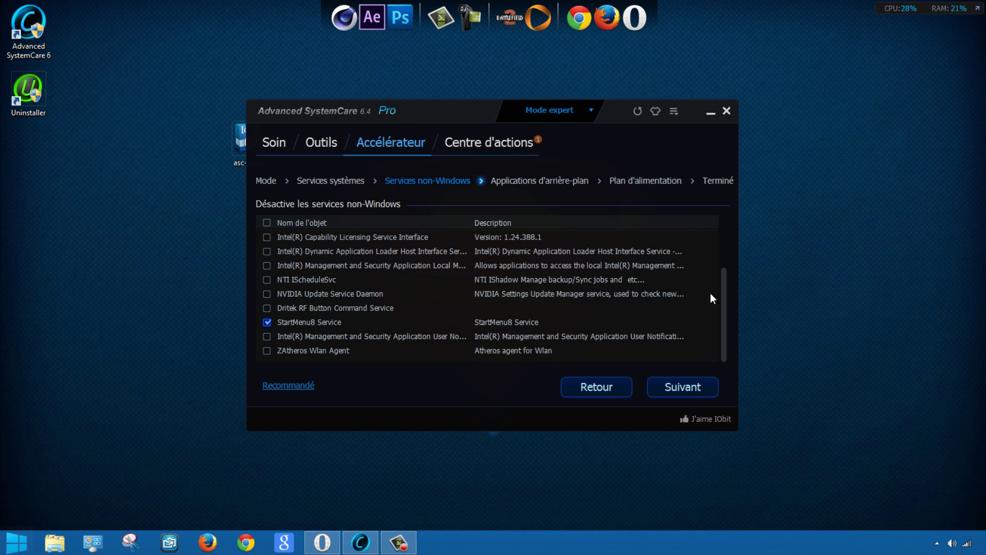
pyautogui.scroll(5, 728, 297)
pyautogui.click(683, 390)
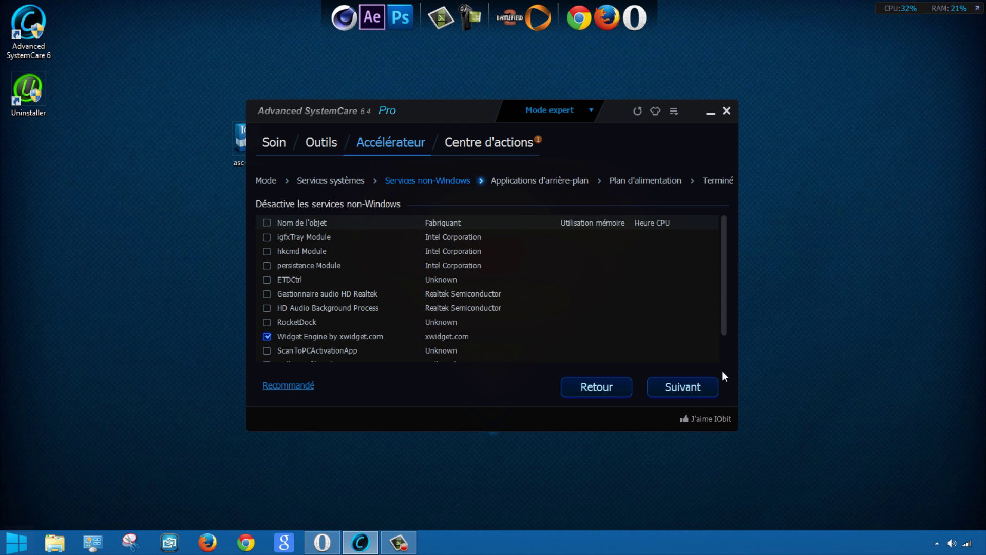
# Step: Add RocketDock to the background applications to disable, keeping Widget Engine by xwidget.com selected
pyautogui.click(683, 387)
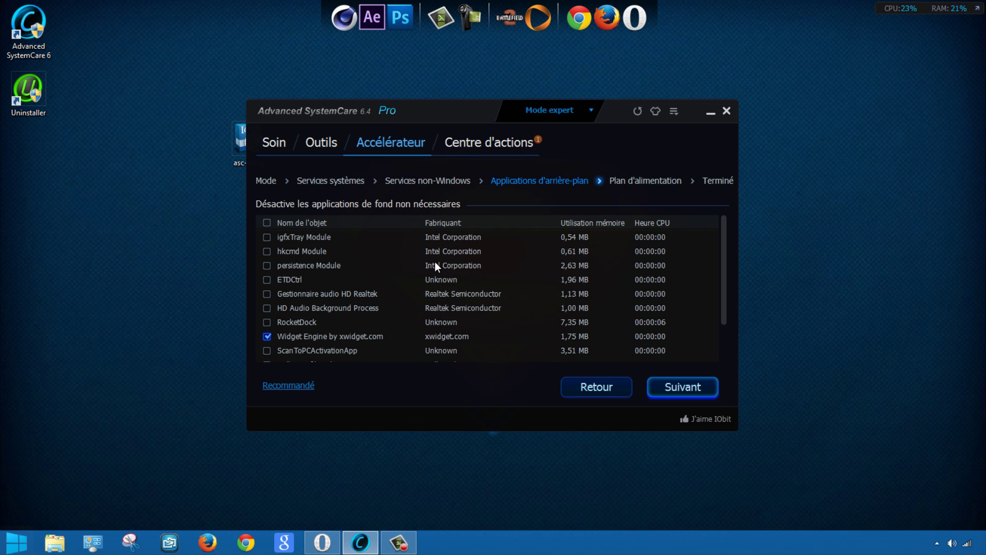
pyautogui.scroll(-3, 726, 260)
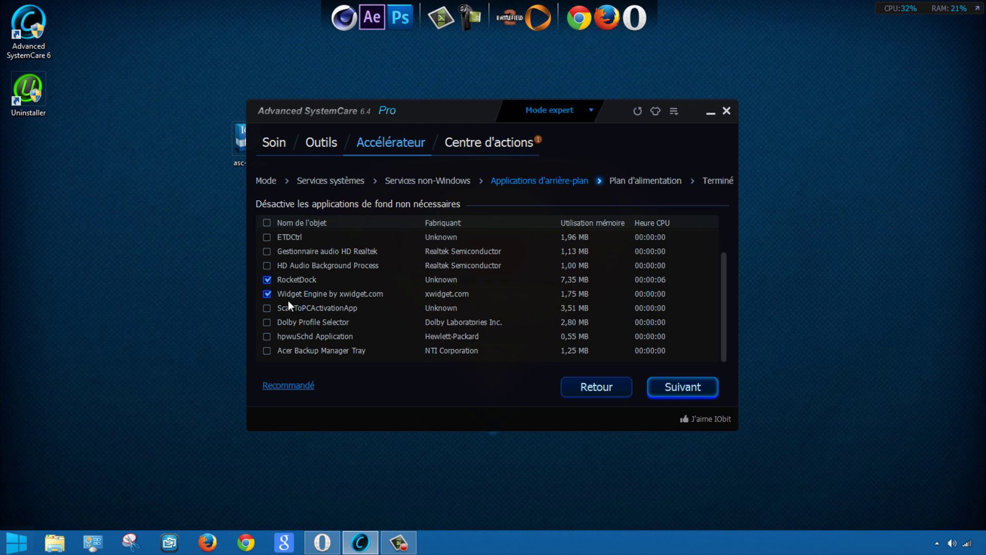
pyautogui.scroll(3, 295, 277)
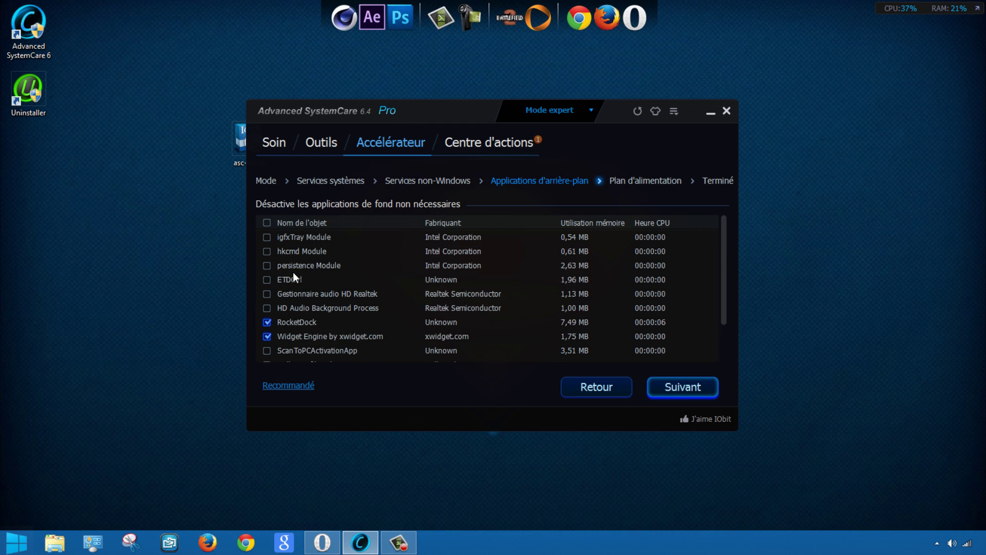
# Step: Keep the current power plan and apply the Turbo Boost configuration without enabling it at Windows startup
pyautogui.click(671, 388)
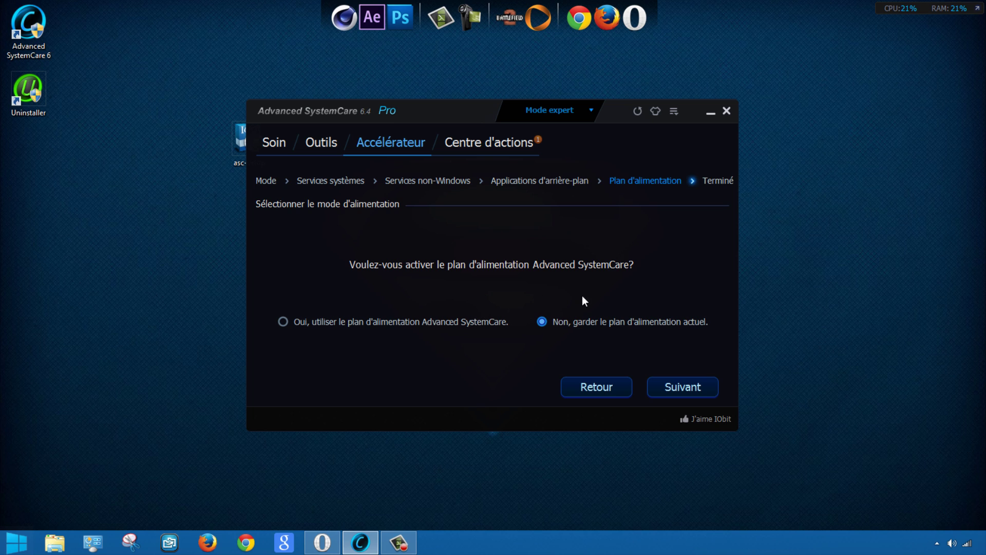
pyautogui.click(670, 389)
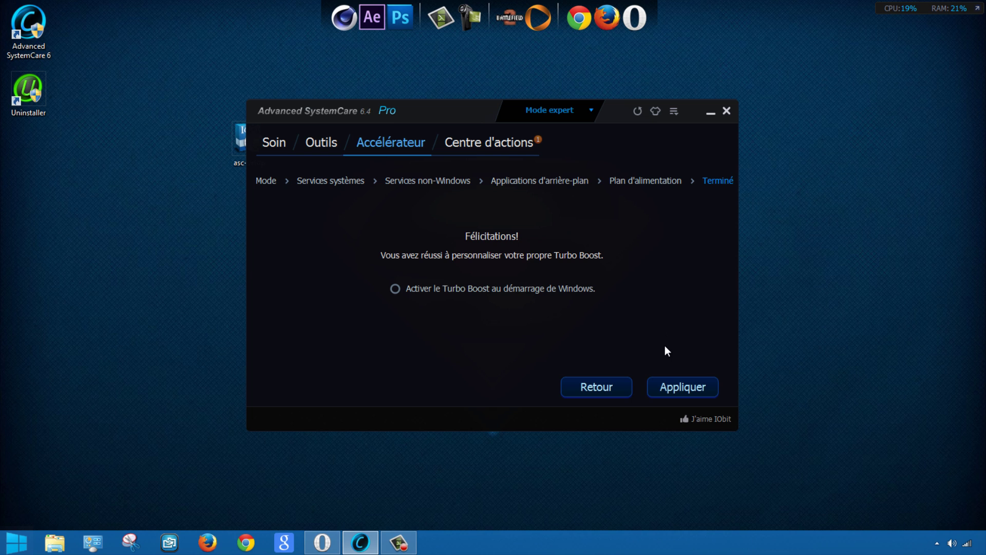
pyautogui.click(681, 388)
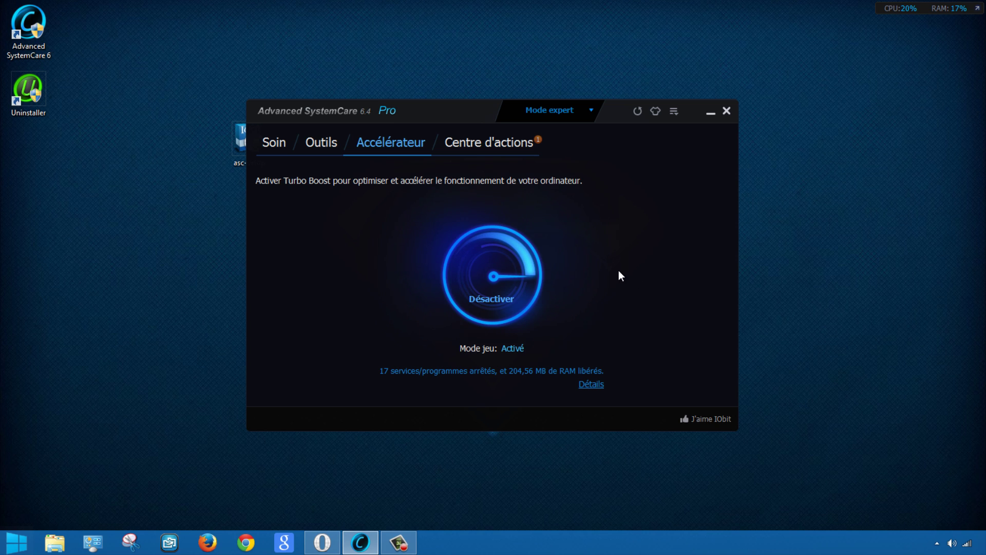
# Step: Examine the recommended security and performance programs in the Centre d'actions
pyautogui.click(485, 148)
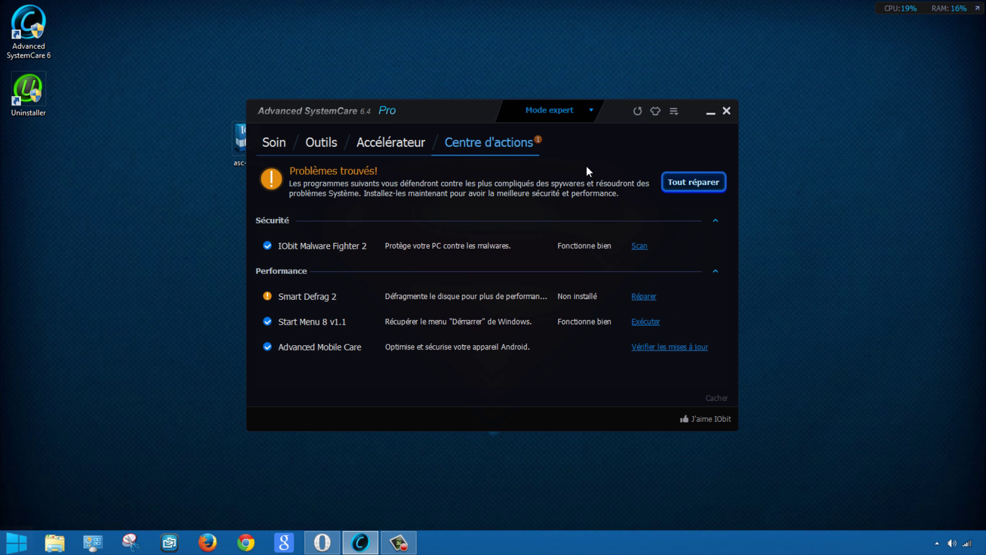
pyautogui.moveTo(612, 114); pyautogui.dragTo(615, 95)
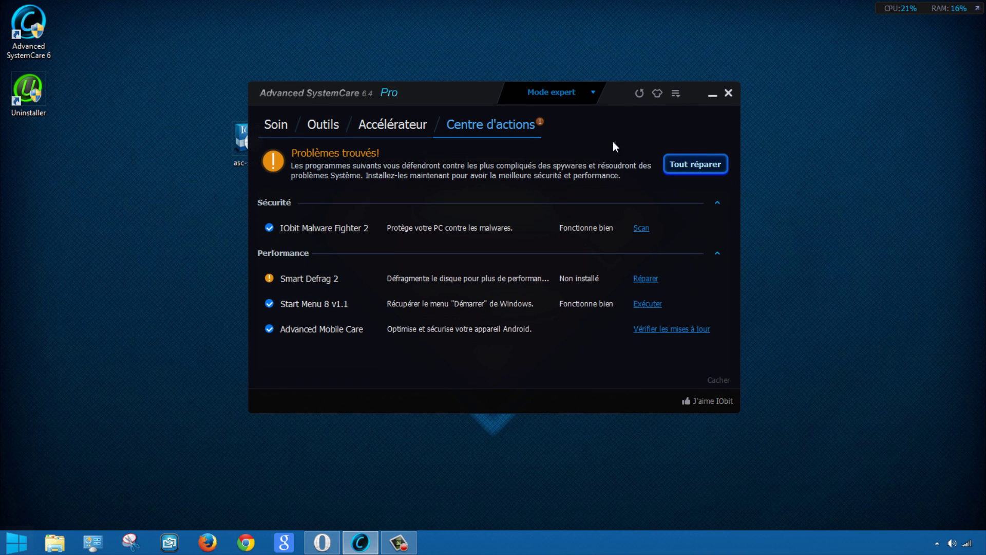
# Step: Look through the program settings, including ignored items, automatic updates, security updates, disk defragmenter and automatic care, and close them
pyautogui.click(675, 96)
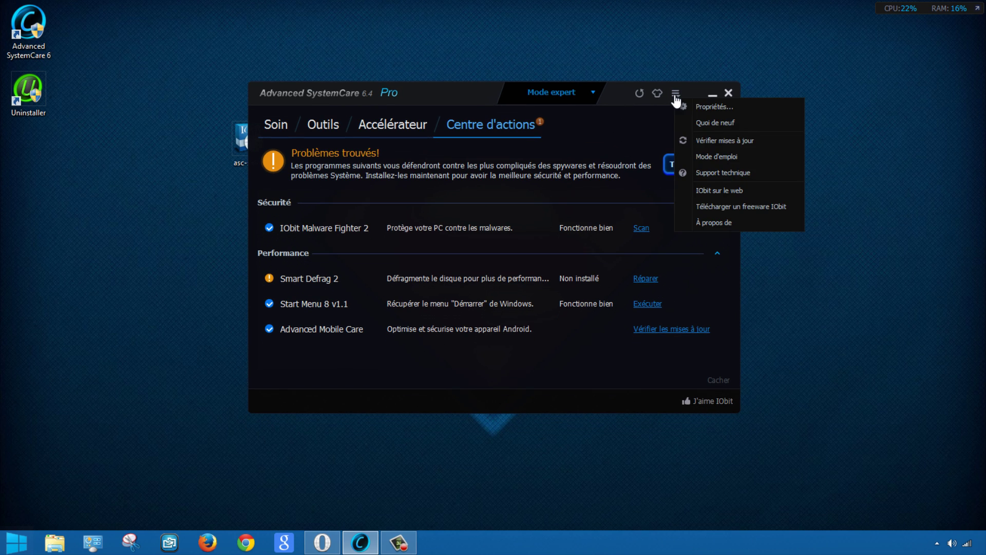
pyautogui.click(718, 109)
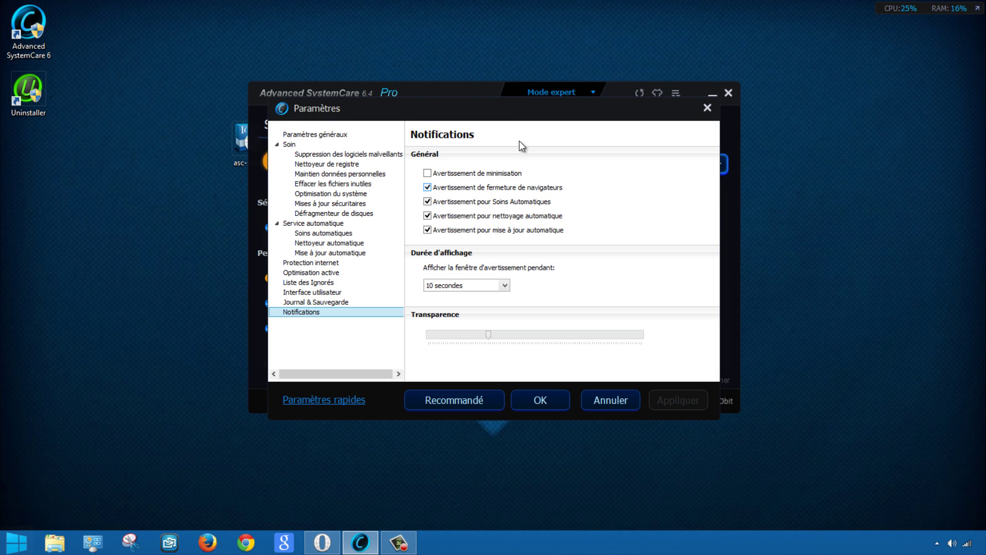
pyautogui.moveTo(504, 119); pyautogui.dragTo(501, 101)
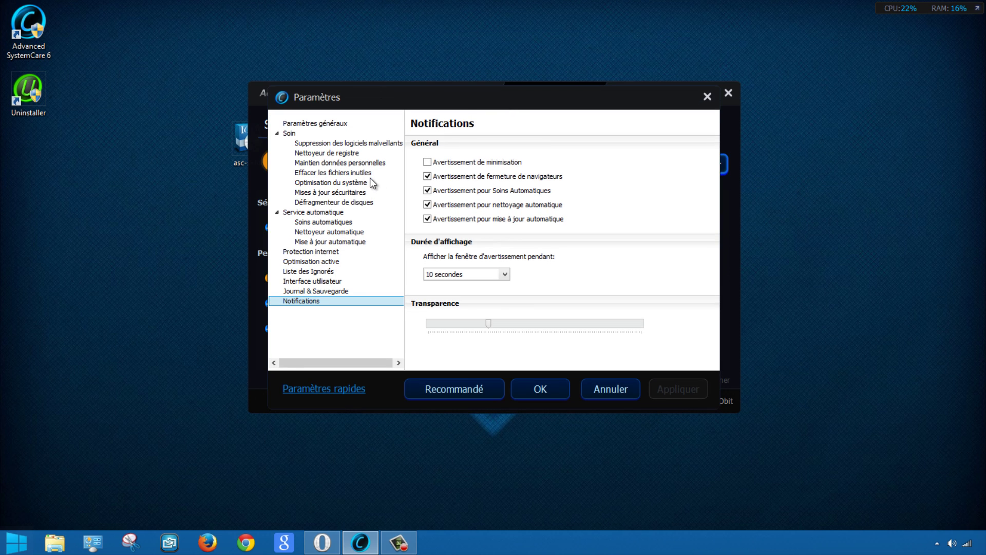
pyautogui.click(313, 291)
pyautogui.click(321, 271)
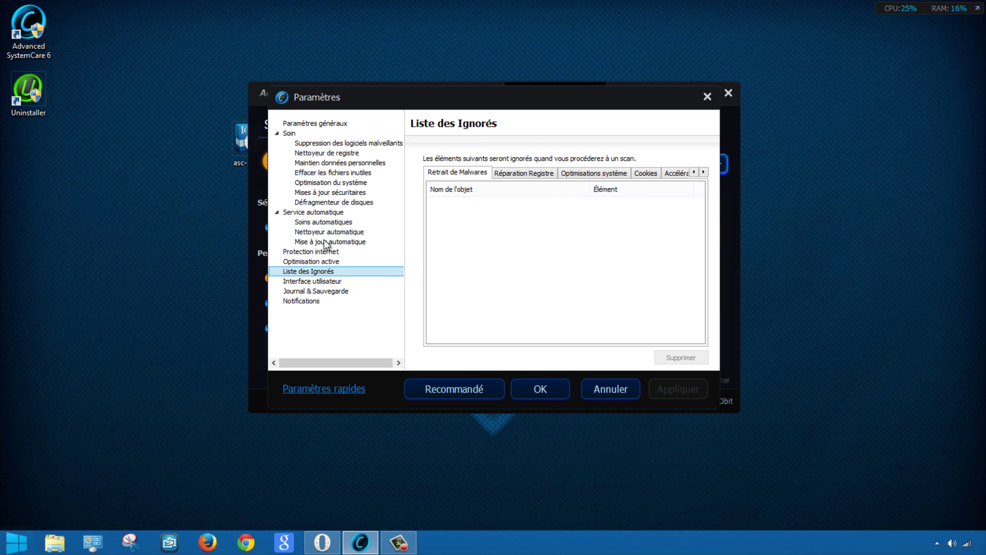
pyautogui.click(325, 241)
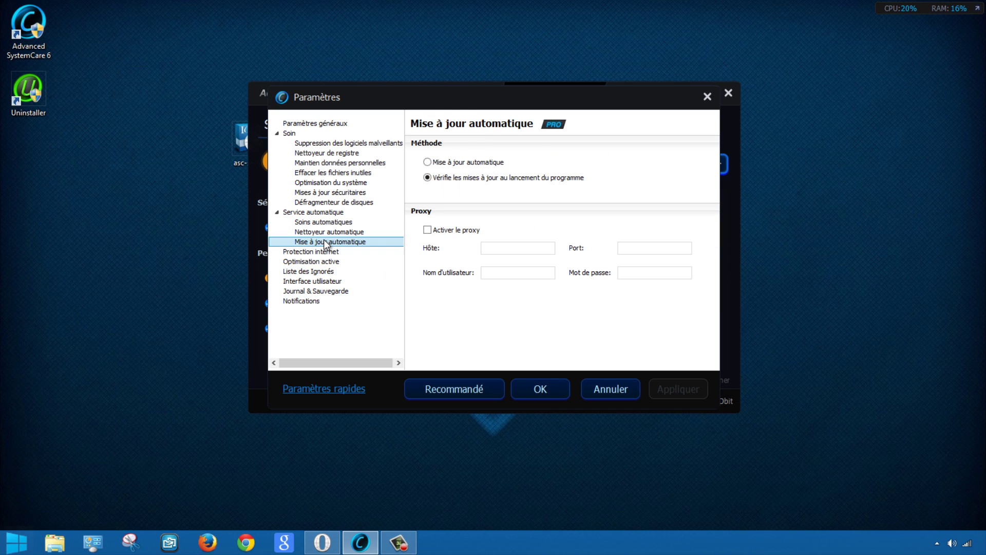
pyautogui.click(340, 192)
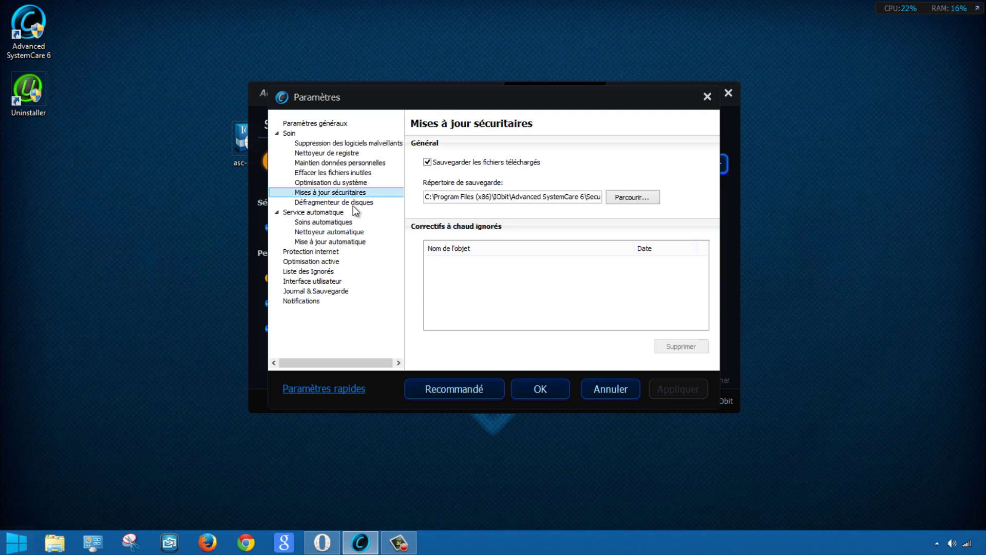
pyautogui.click(354, 203)
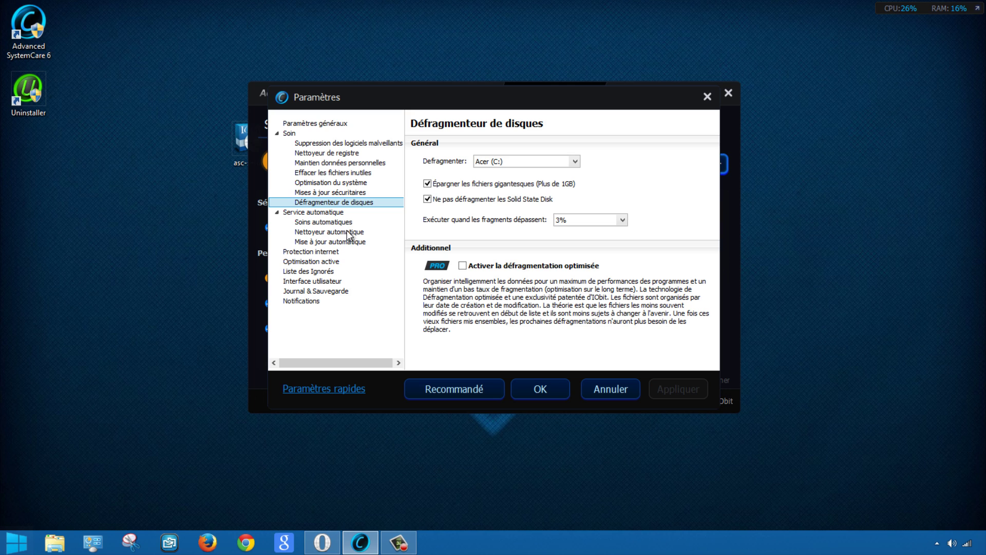
pyautogui.click(327, 224)
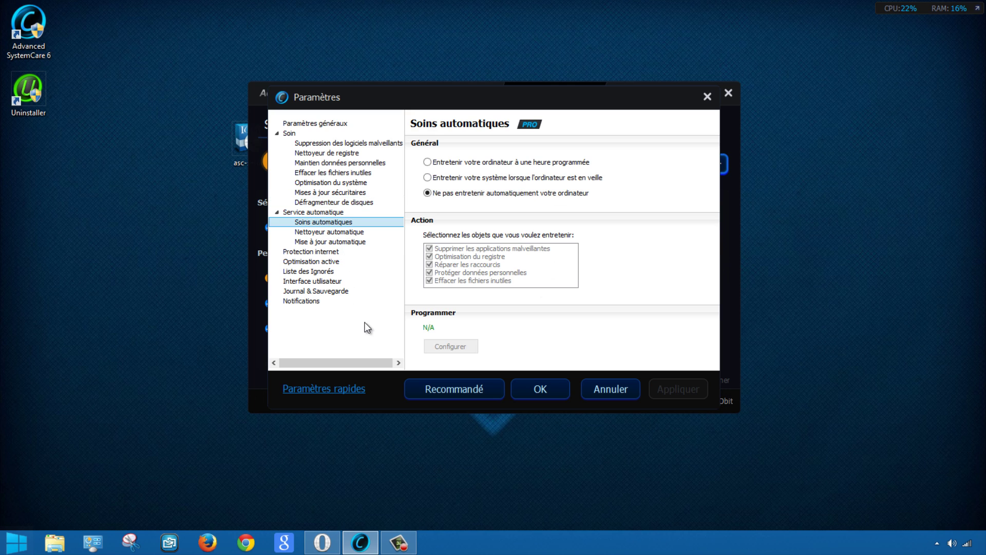
pyautogui.click(541, 390)
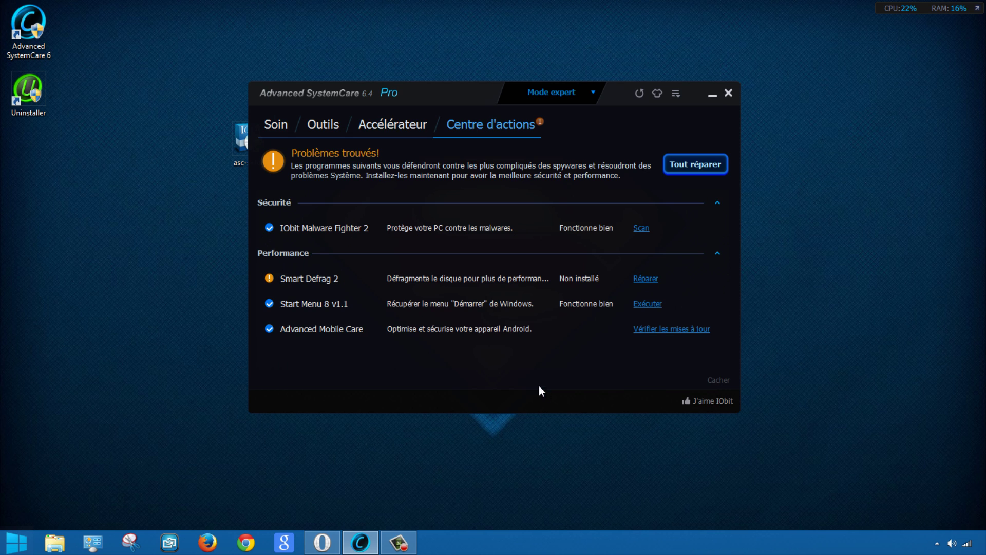
# Step: Revisit the Outils and Soin sections and return to the Accélérateur overview
pyautogui.click(392, 125)
pyautogui.click(323, 126)
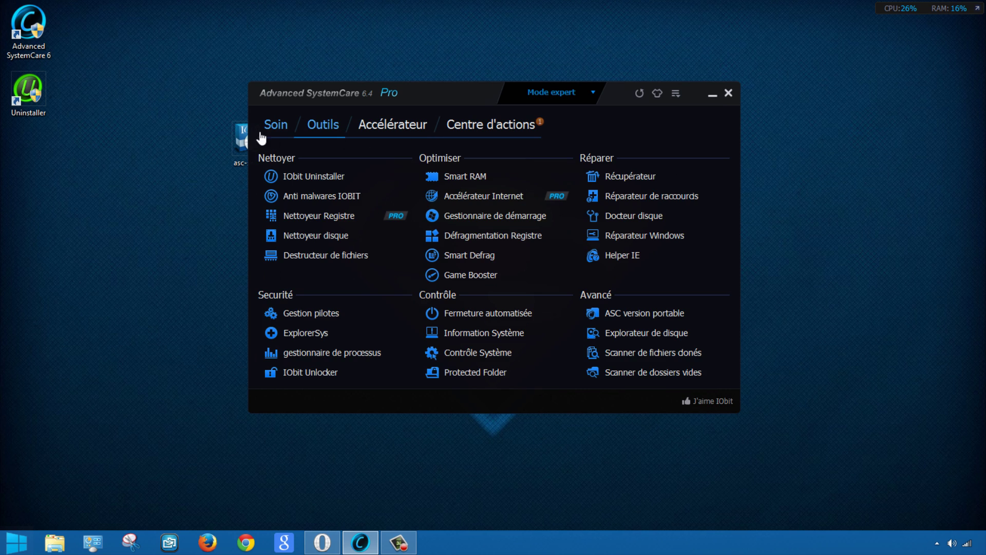
pyautogui.click(272, 132)
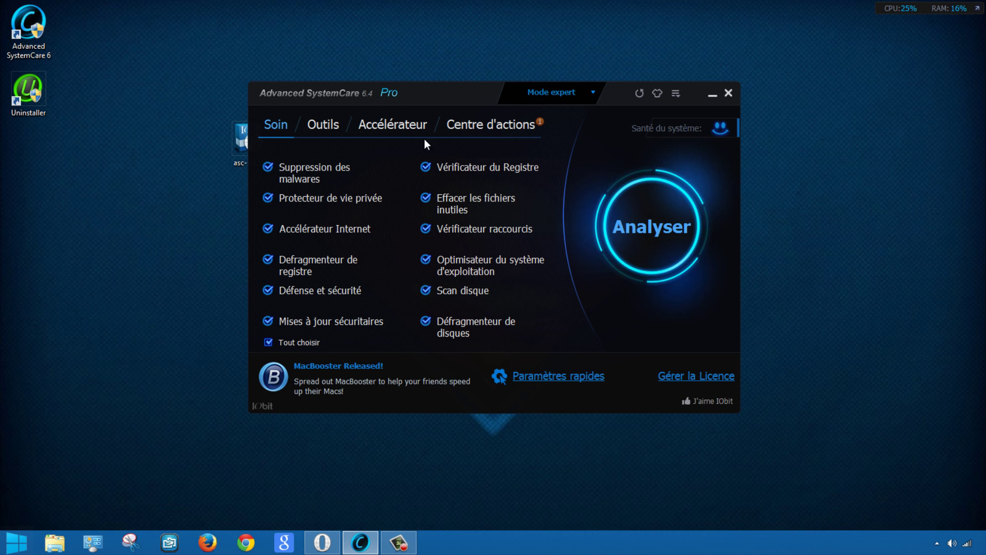
pyautogui.click(396, 128)
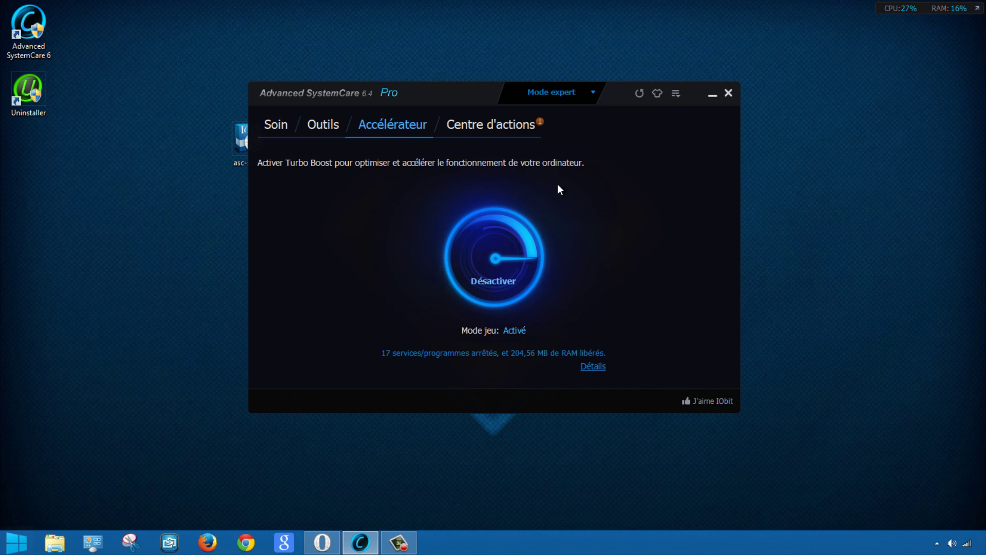